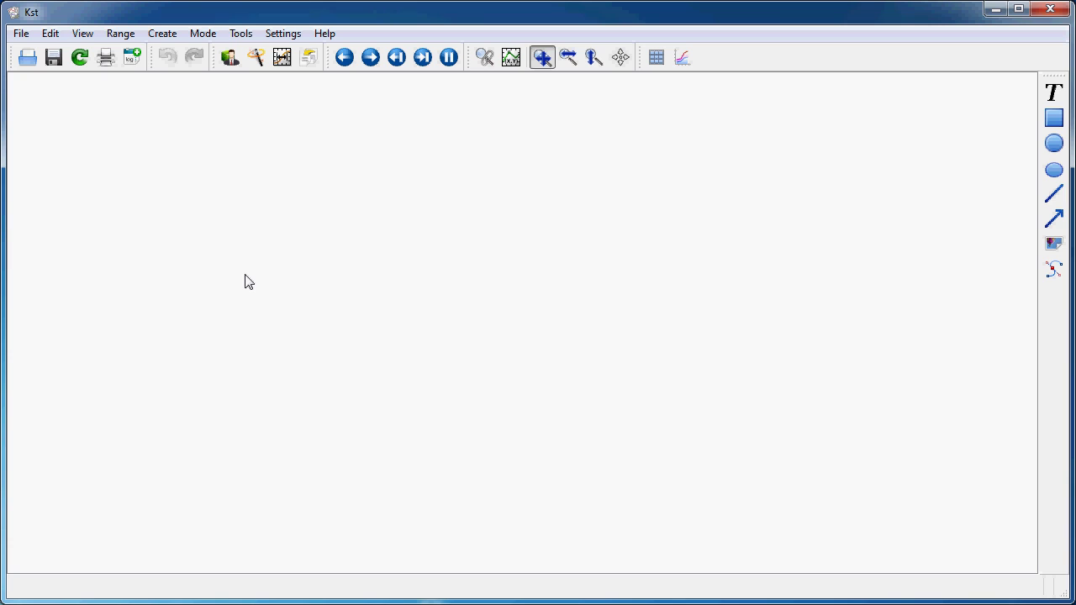
Load Sensor1.dat in the Data Wizard and select the five channels Nx_Typ1 through Accz_Typ1
left_click(256, 57)
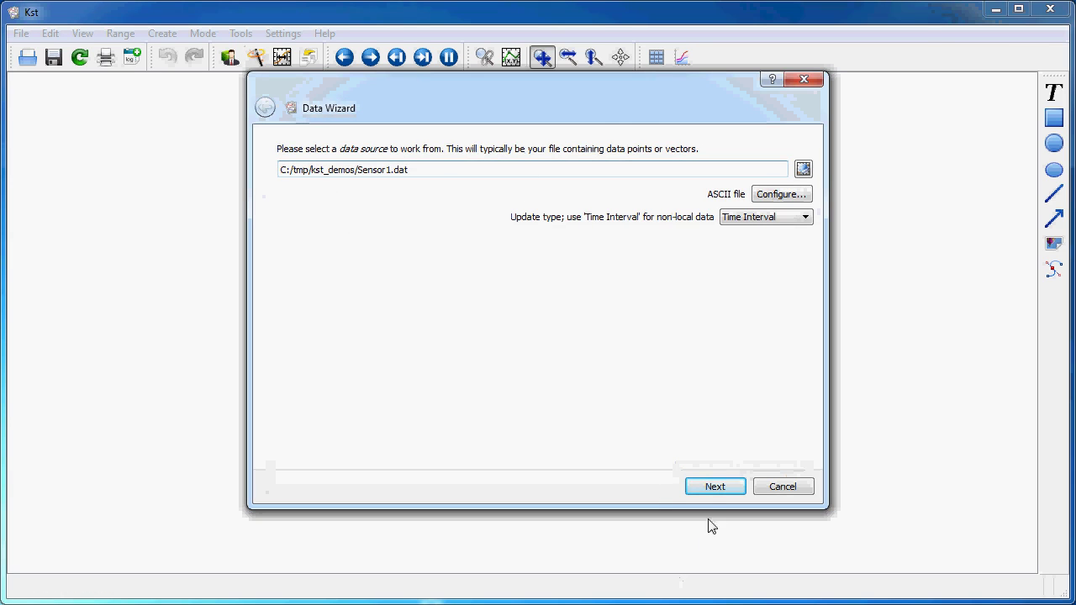
left_click(713, 489)
left_click_drag(326, 216, 335, 271)
left_click(582, 299)
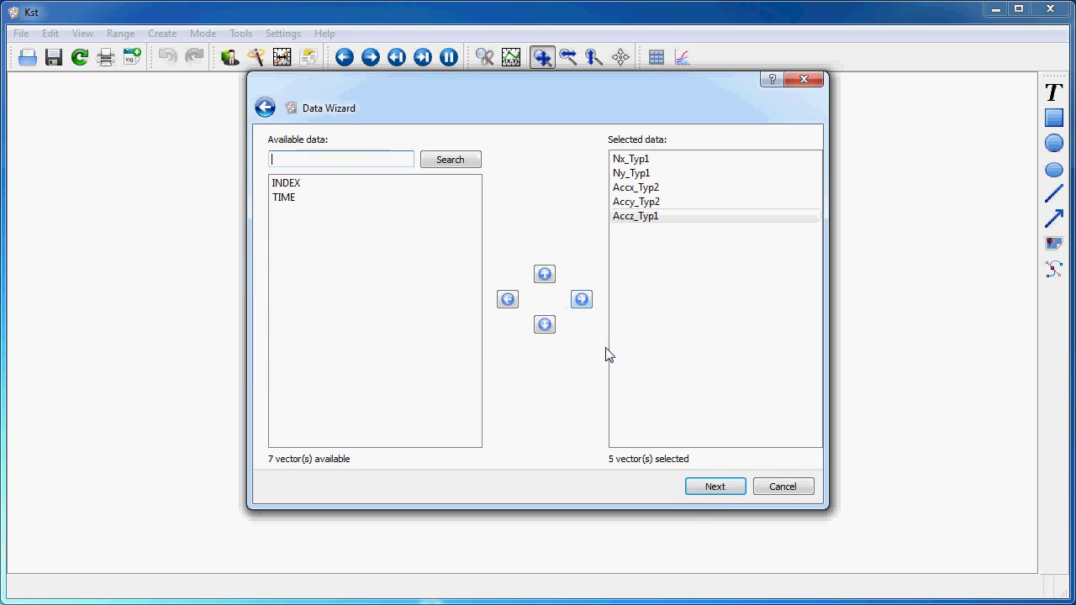
left_click(716, 491)
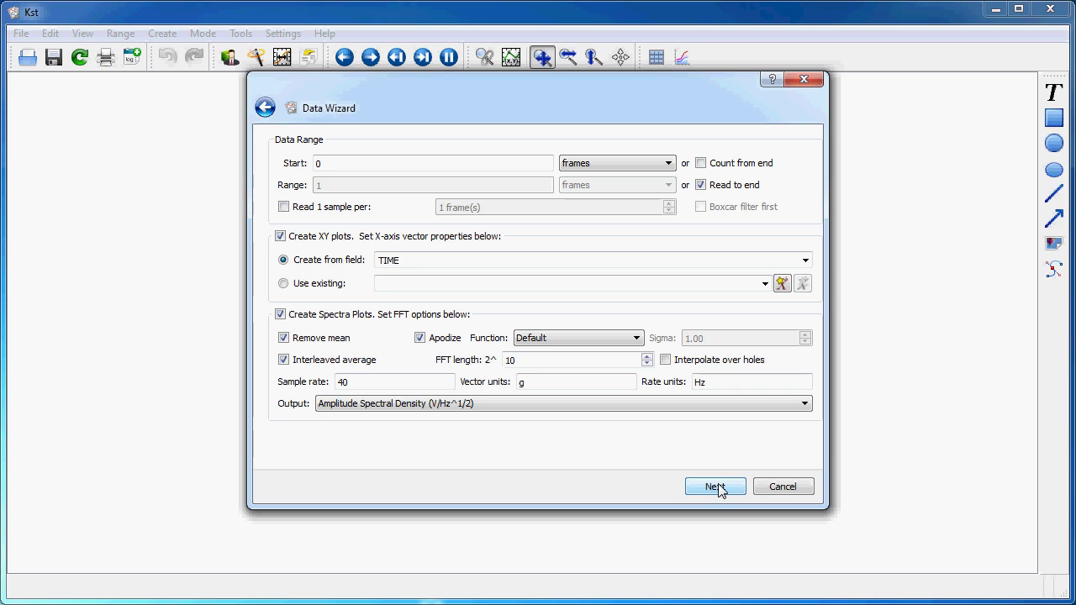
Keep the Default FFT window function with XY and spectra plots enabled
left_click(639, 340)
left_click(639, 340)
left_click(713, 486)
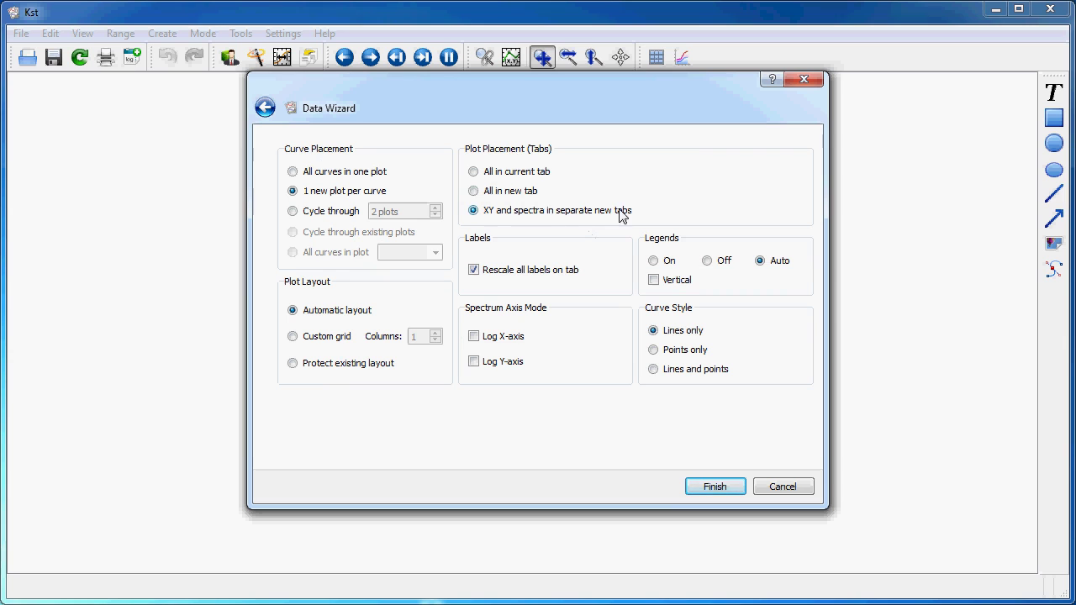
Finish the wizard, compare the View 1 time plots with View 2 spectra, and return to View 1
left_click(722, 488)
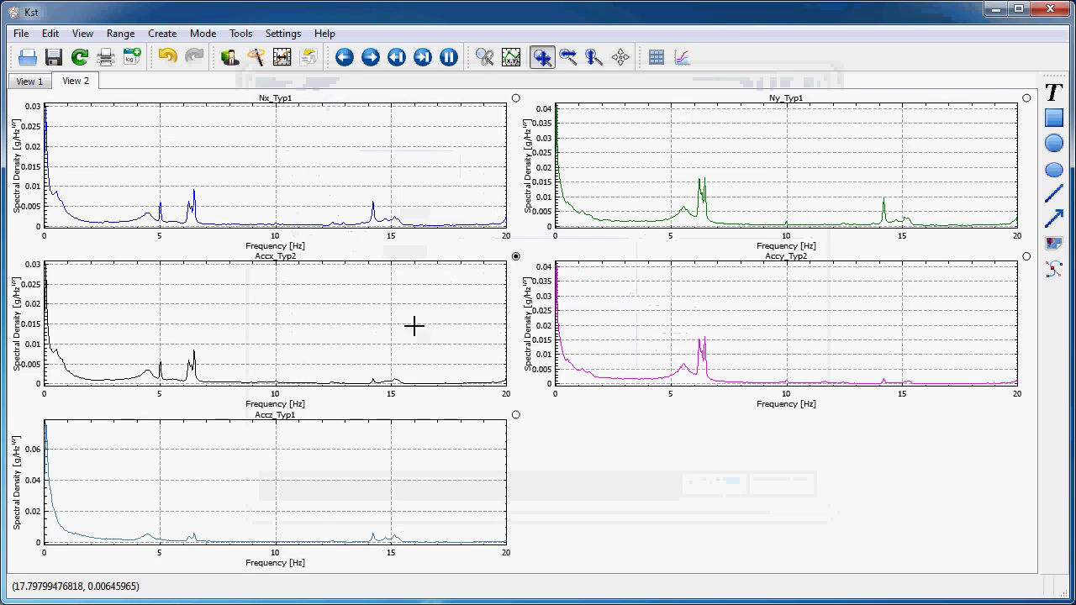
left_click(31, 88)
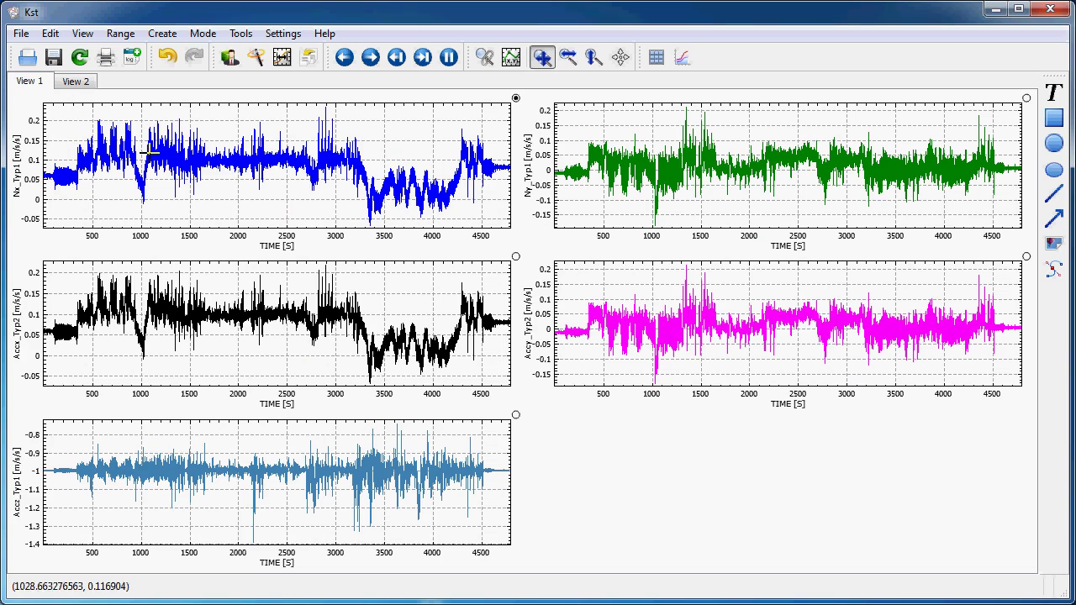
left_click(76, 81)
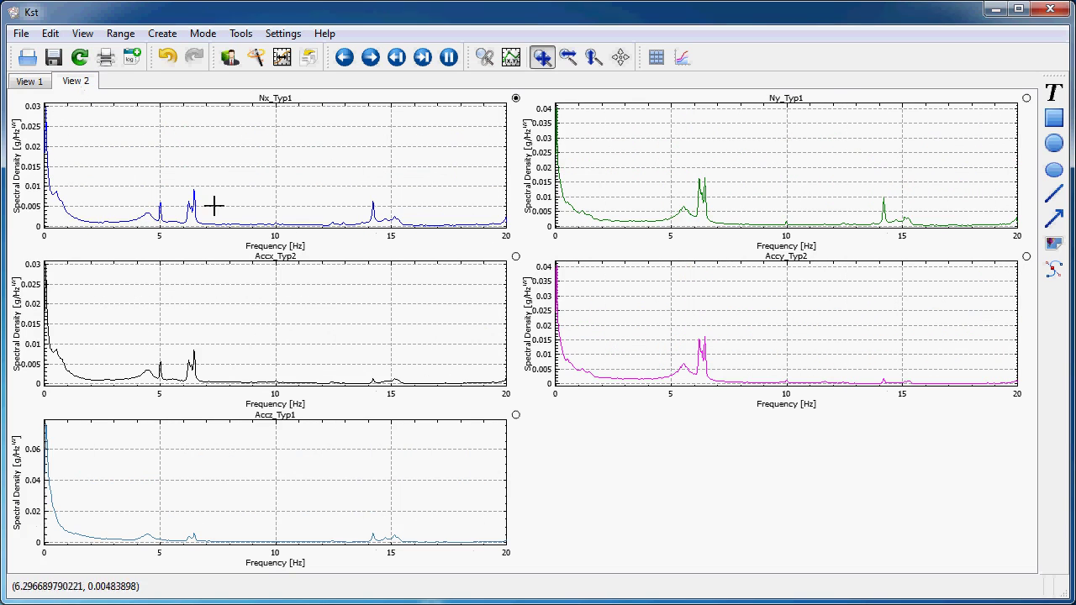
left_click(32, 80)
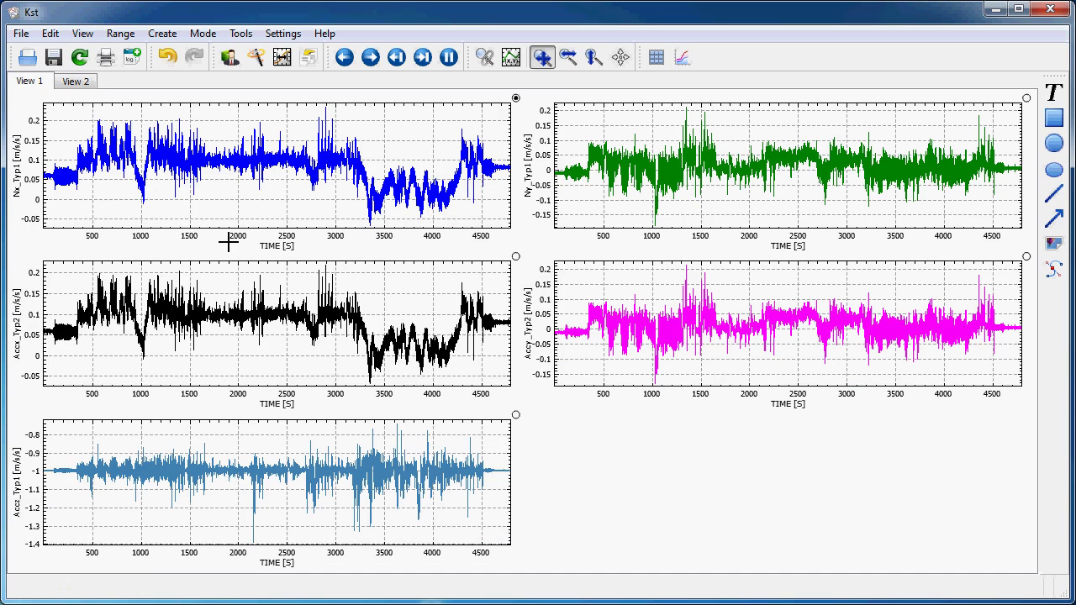
Define a new equation [Accz_Typ1 (V6)]+1
left_click(163, 35)
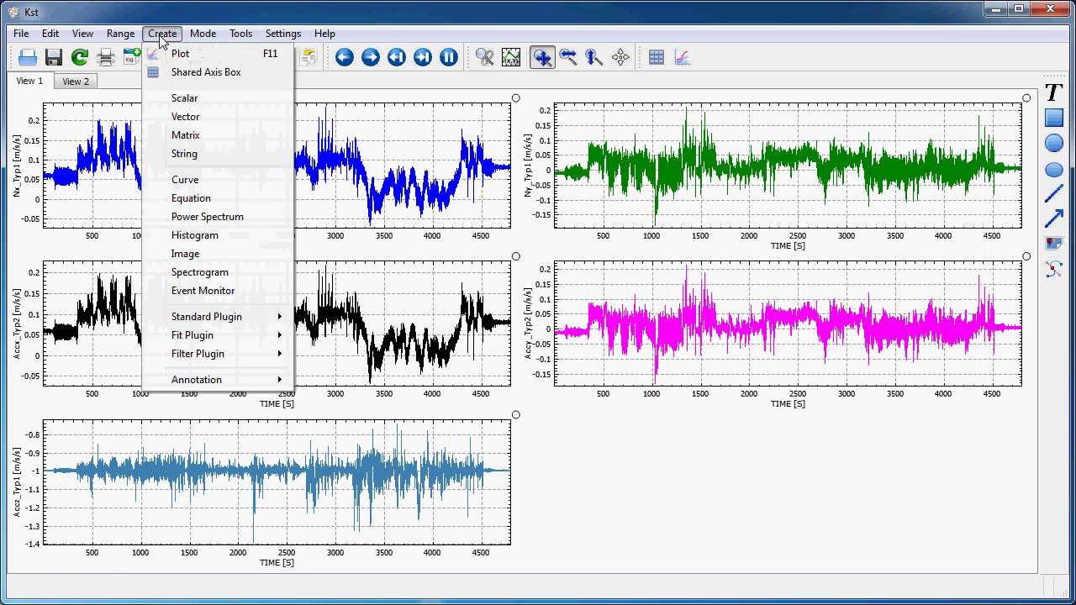
left_click(212, 197)
left_click_drag(527, 250, 443, 121)
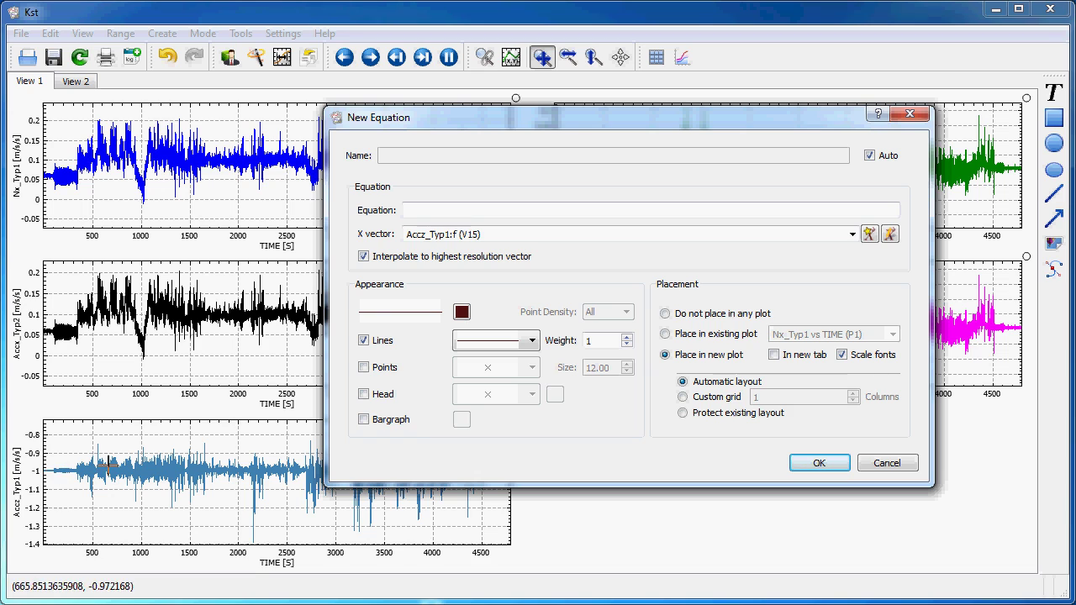
left_click(425, 211)
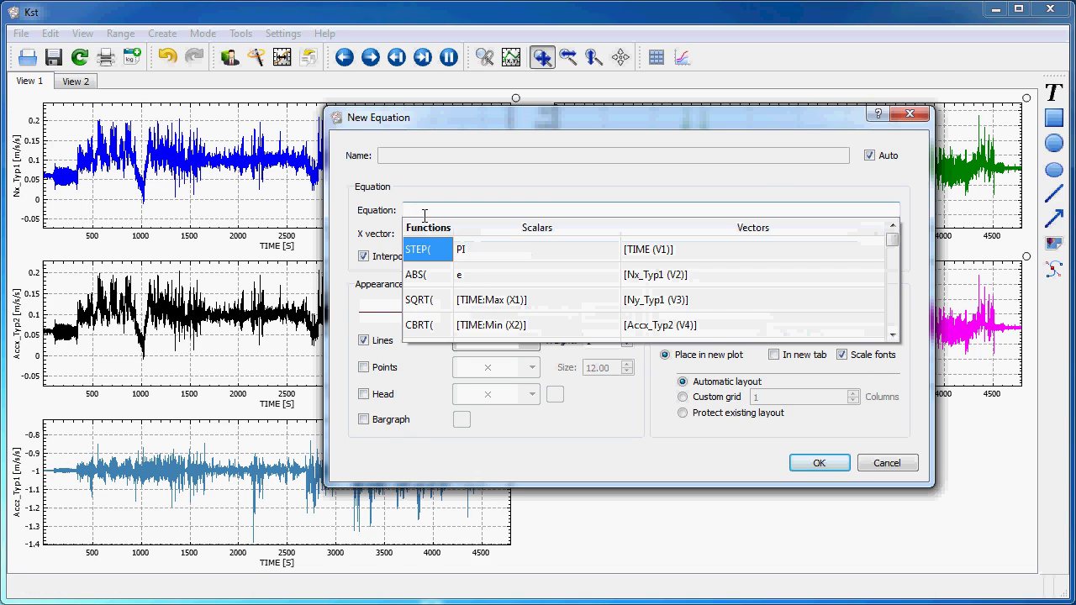
type("[")
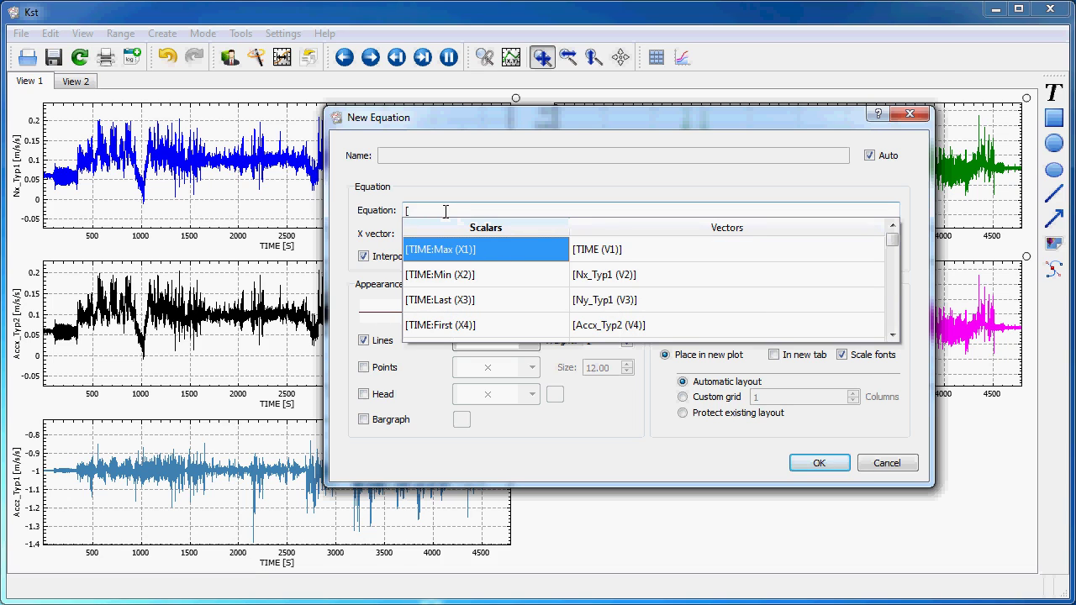
type("Acc")
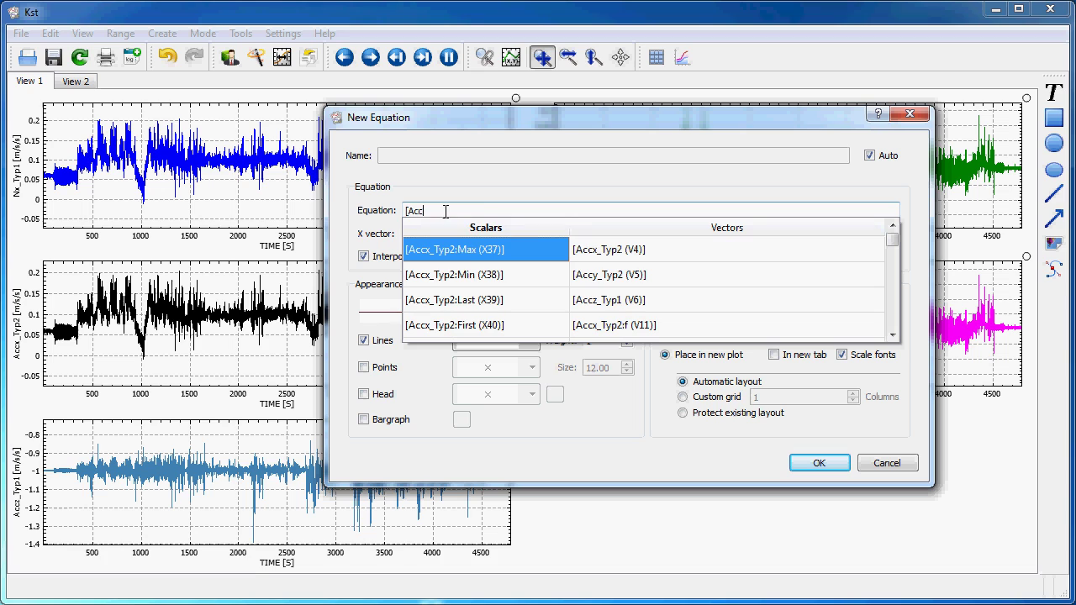
left_click(595, 309)
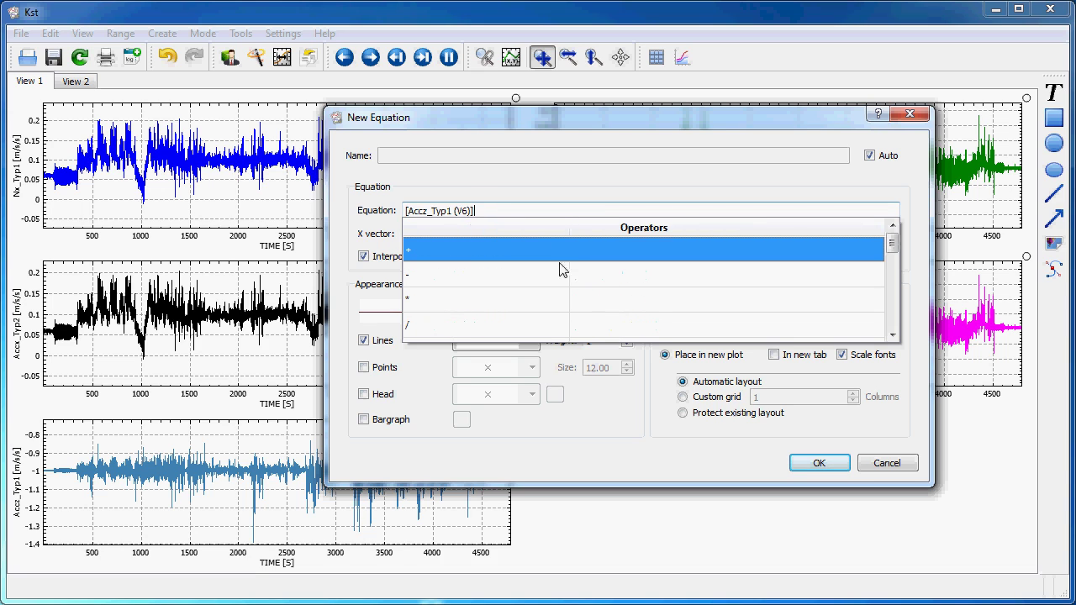
type("+1")
left_click(539, 191)
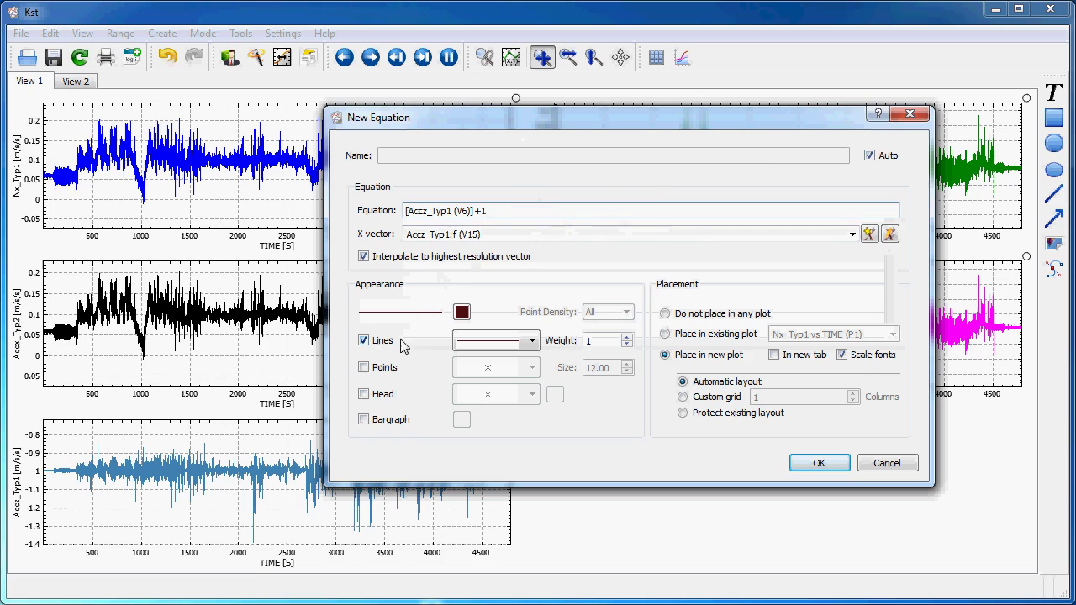
Place the equation curve in the existing Accz_Typ1 vs TIME (P5) plot
left_click(681, 335)
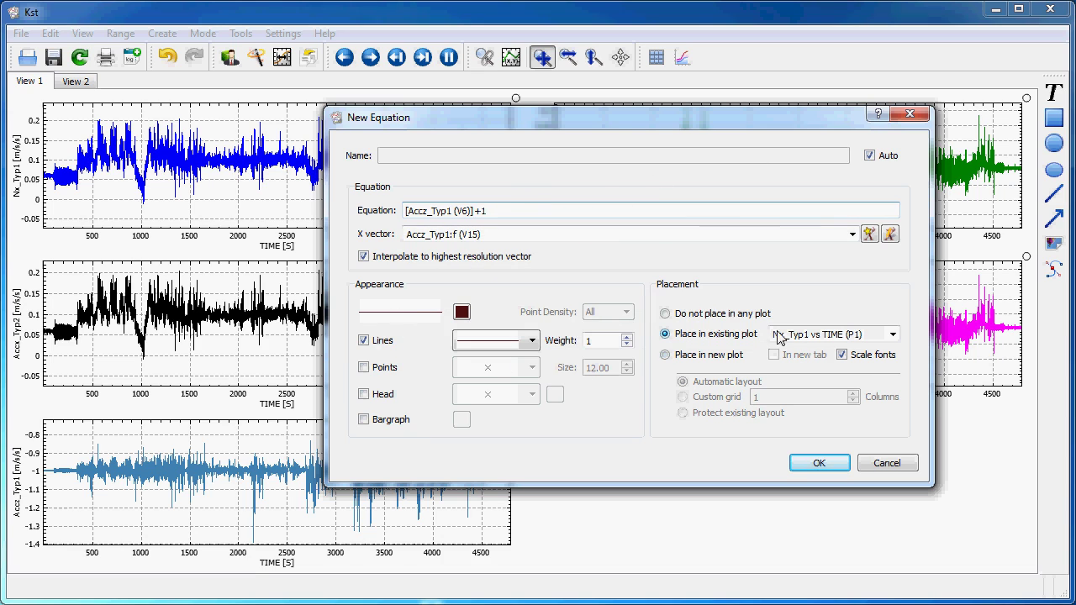
left_click(893, 337)
left_click(836, 392)
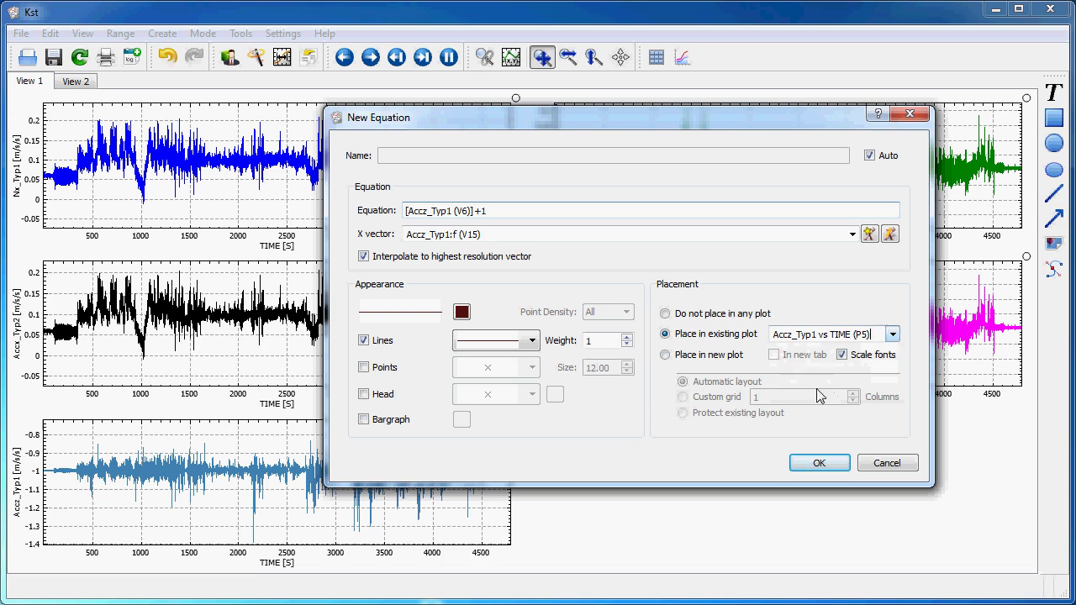
left_click(815, 464)
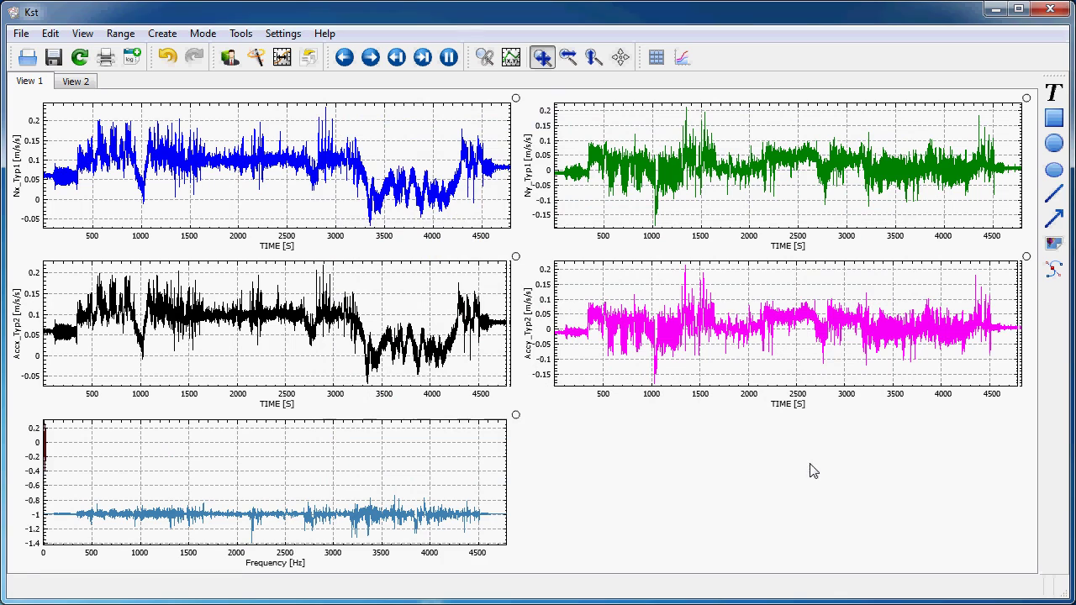
Change the Accz_Typ1+1 curve's X-axis vector to TIME (V1)
double_click(44, 445)
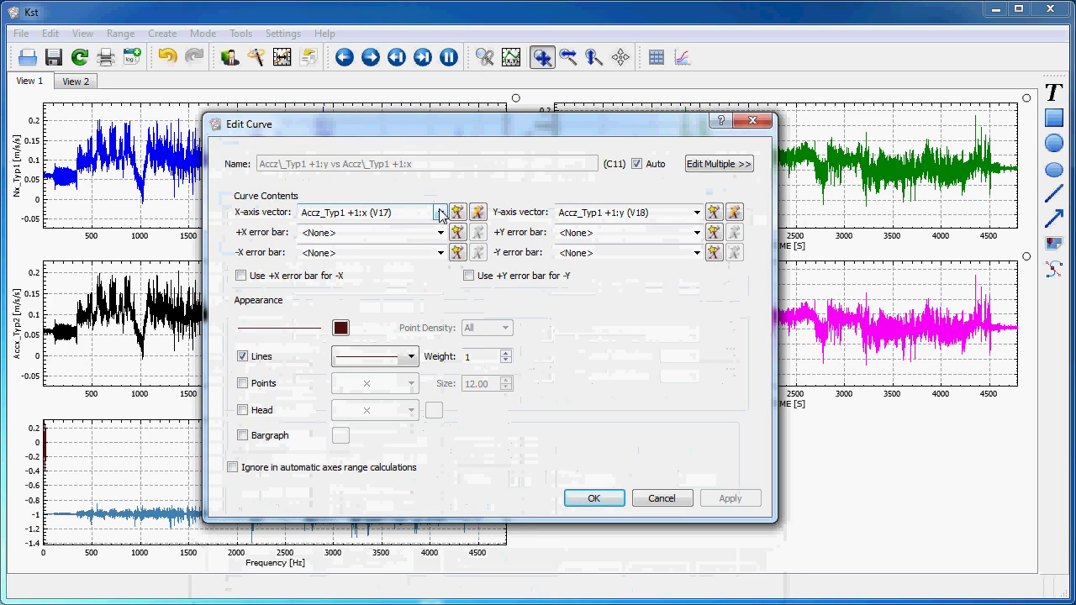
left_click(441, 215)
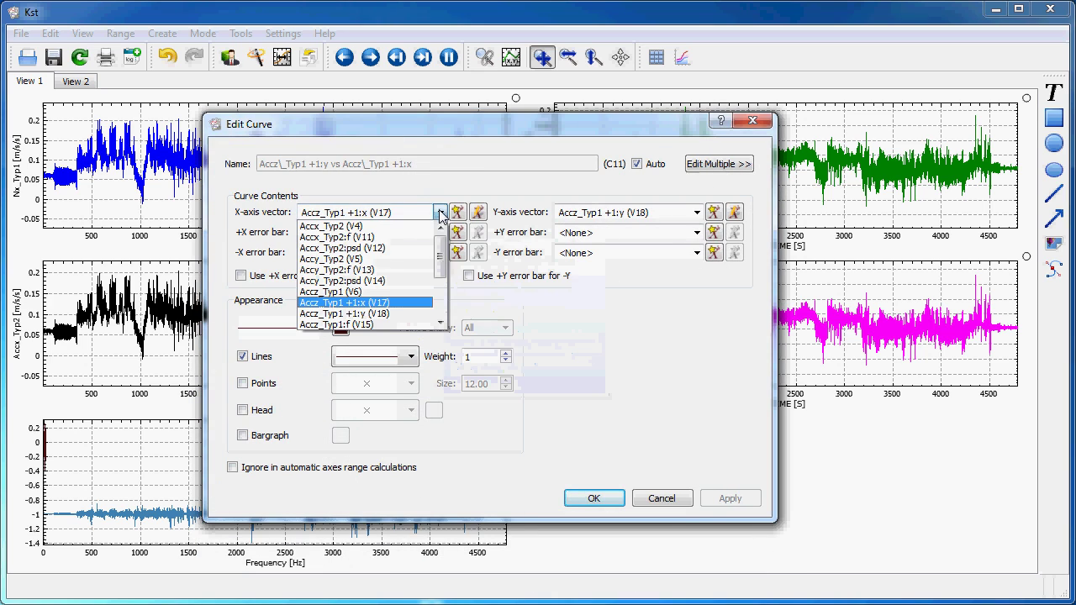
scroll(445, 311, "down", 2)
left_click(324, 324)
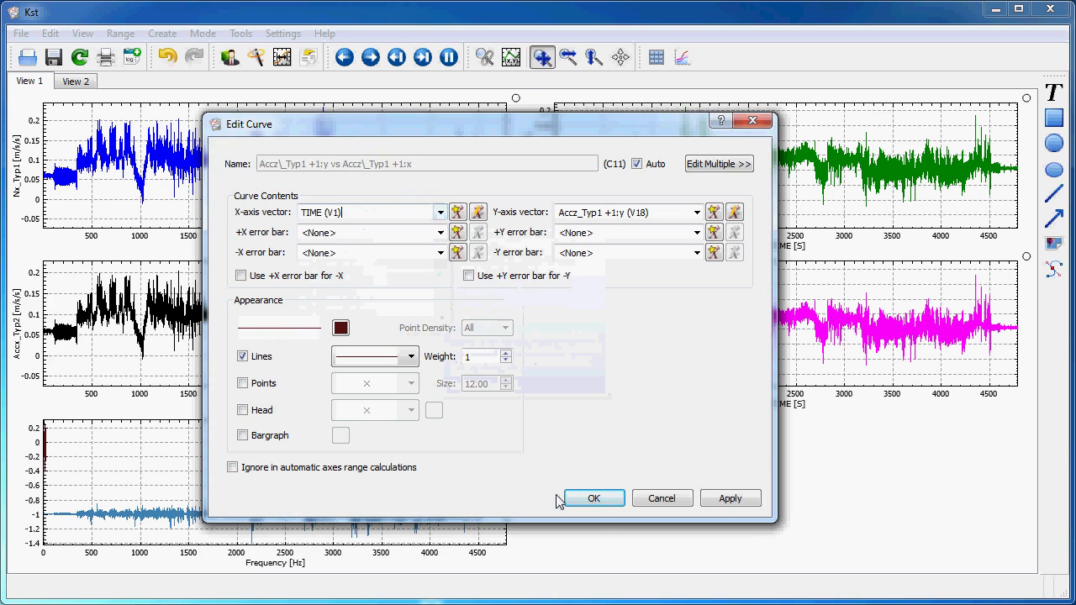
left_click(593, 498)
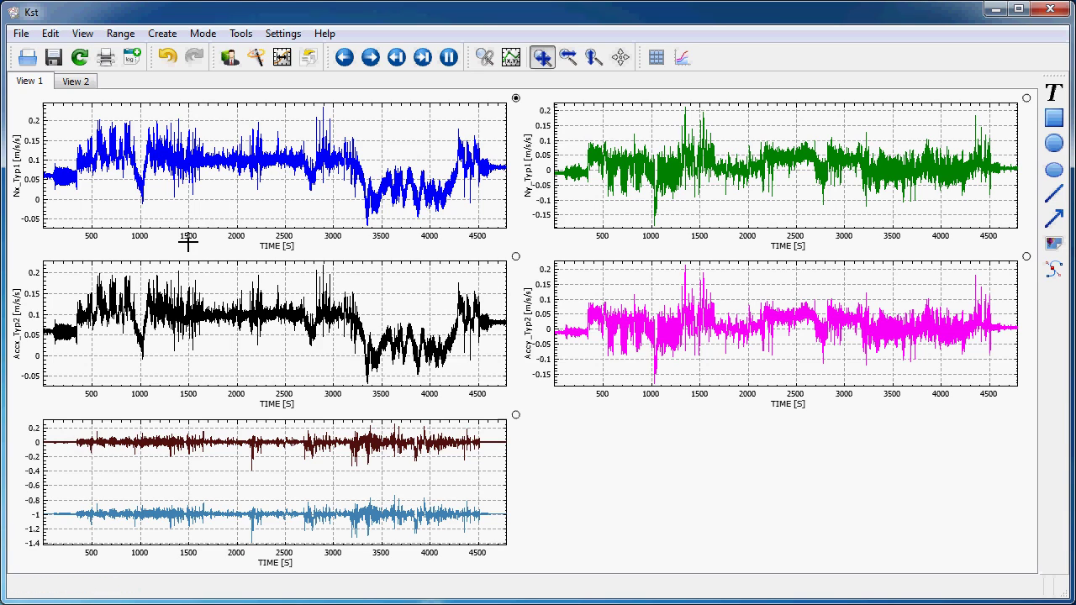
Browse the function completion list in a New Equation dialog, then cancel it unchanged
left_click(163, 33)
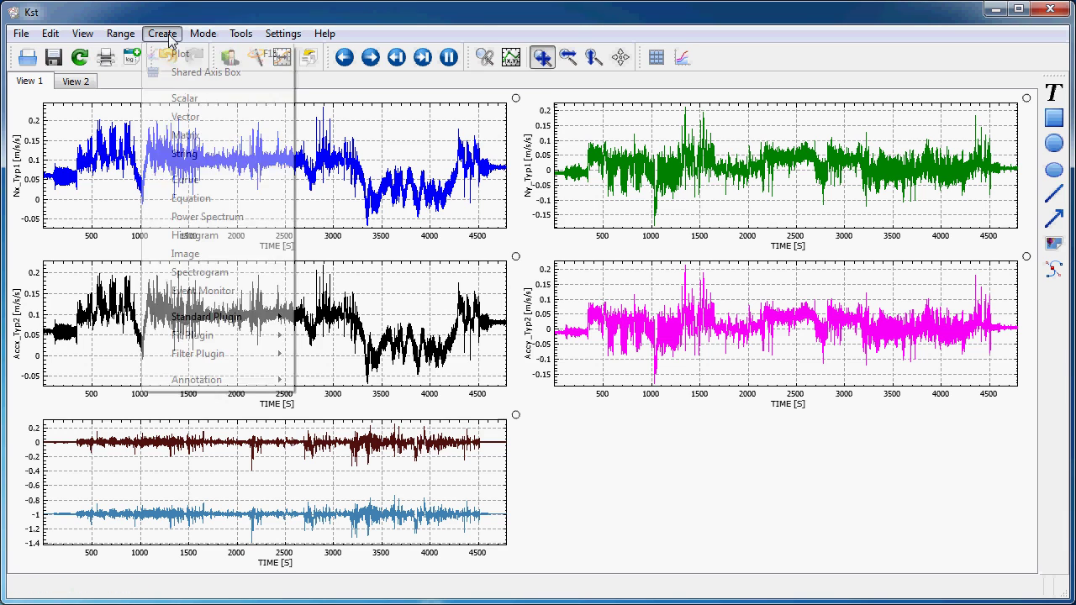
left_click(202, 197)
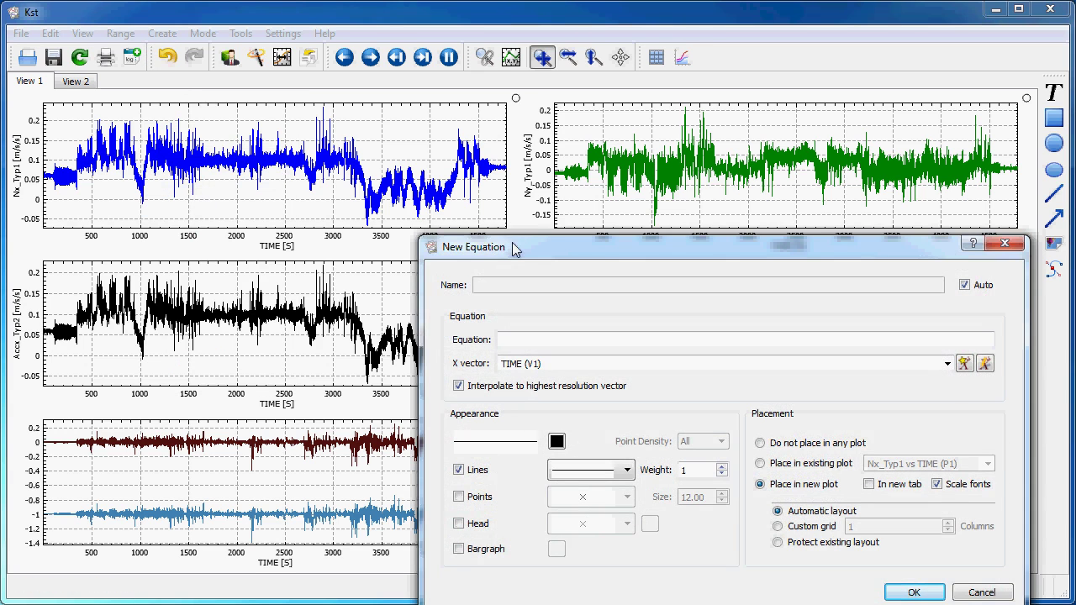
left_click(391, 237)
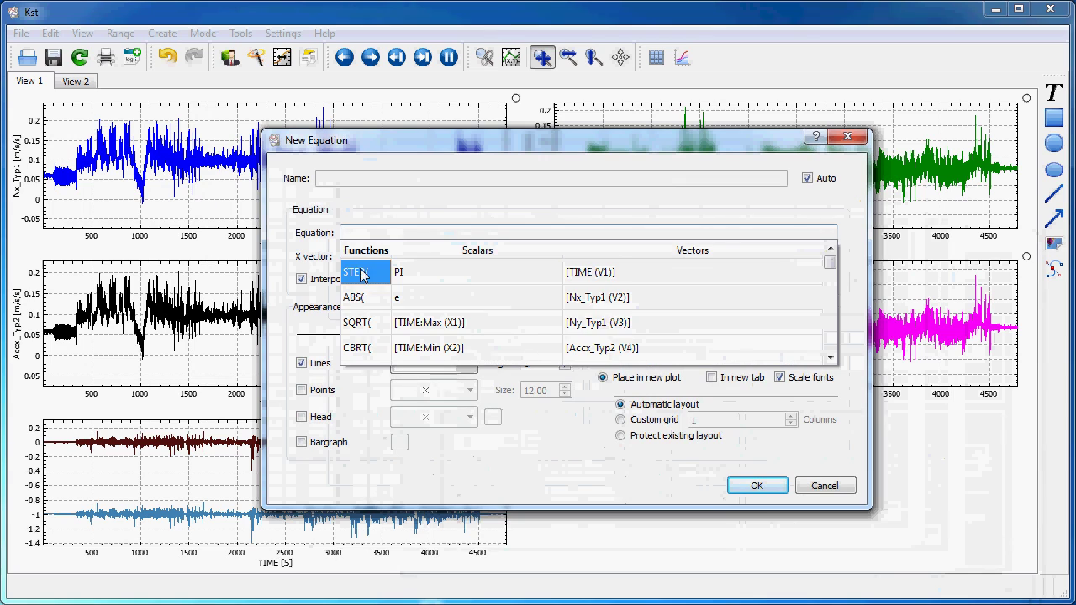
scroll(359, 281, "down", 5)
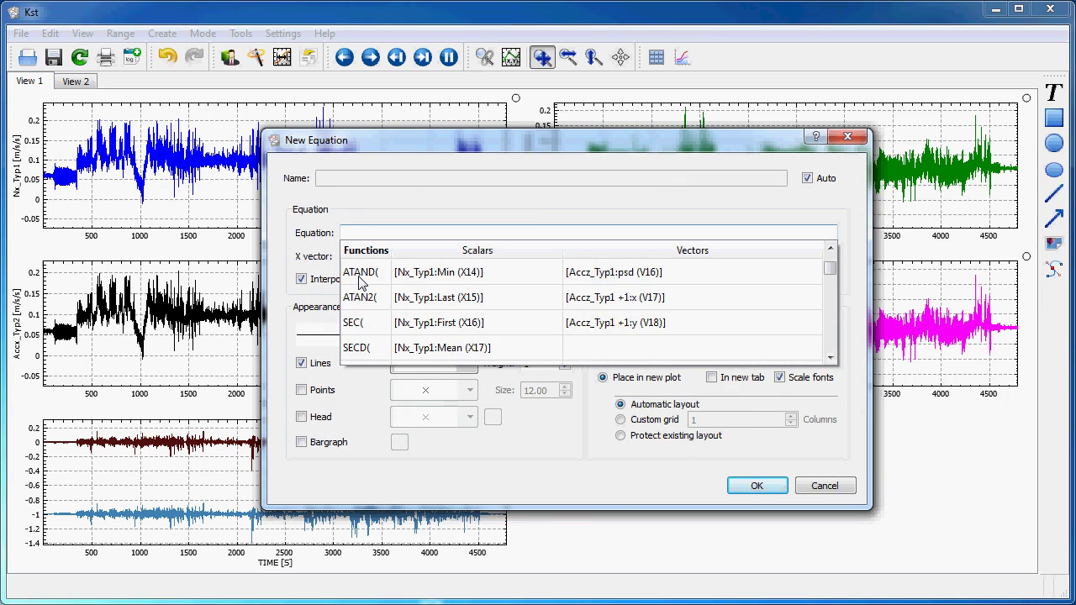
scroll(359, 281, "down", 4)
scroll(360, 282, "up", 4)
scroll(359, 282, "up", 5)
left_click(392, 211)
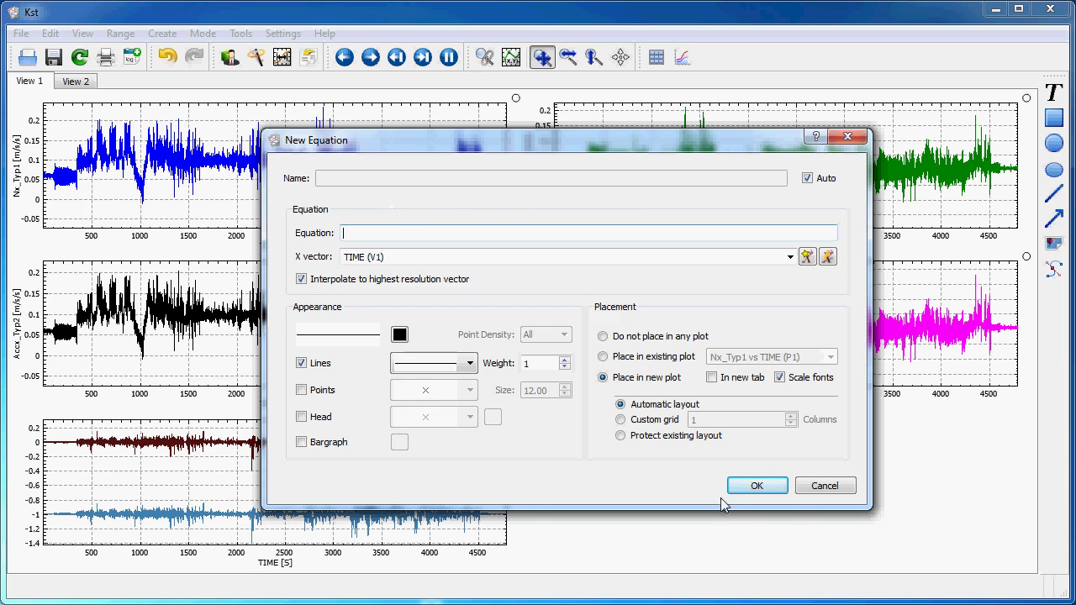
left_click(824, 486)
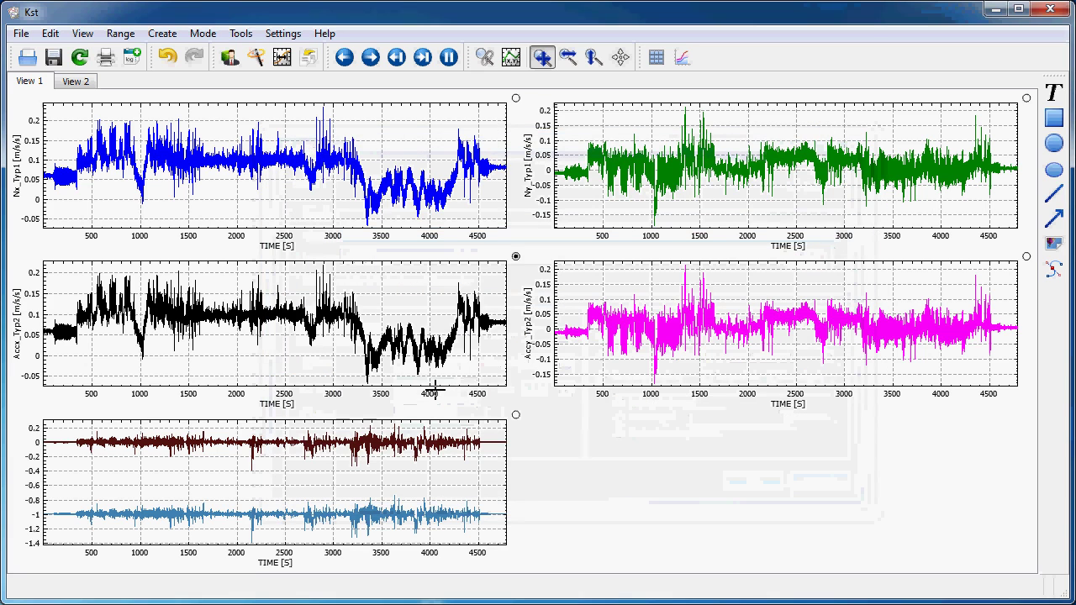
Set up a Low Pass Filter on Nx_Typ1 vs TIME with order 4 and cutoff 0.0125
right_click(171, 155)
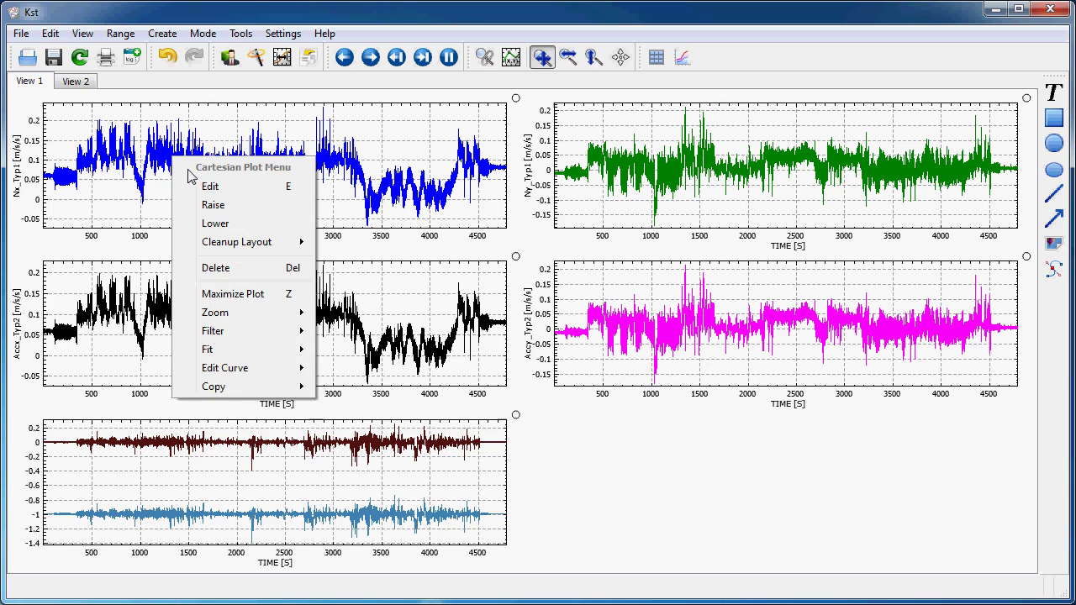
mouse_move(247, 334)
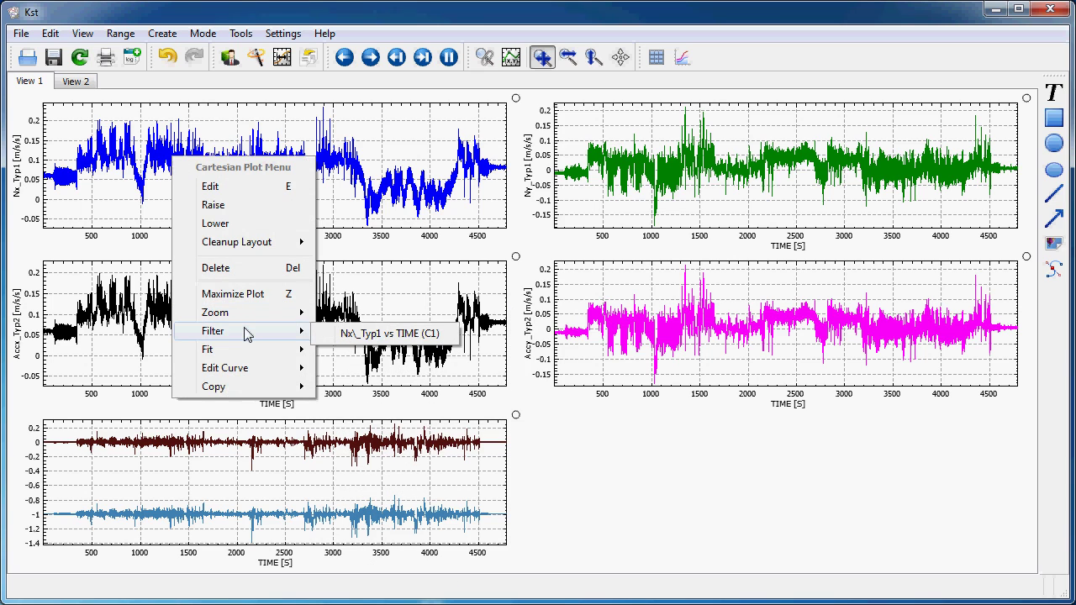
left_click(358, 339)
left_click_drag(173, 40, 737, 69)
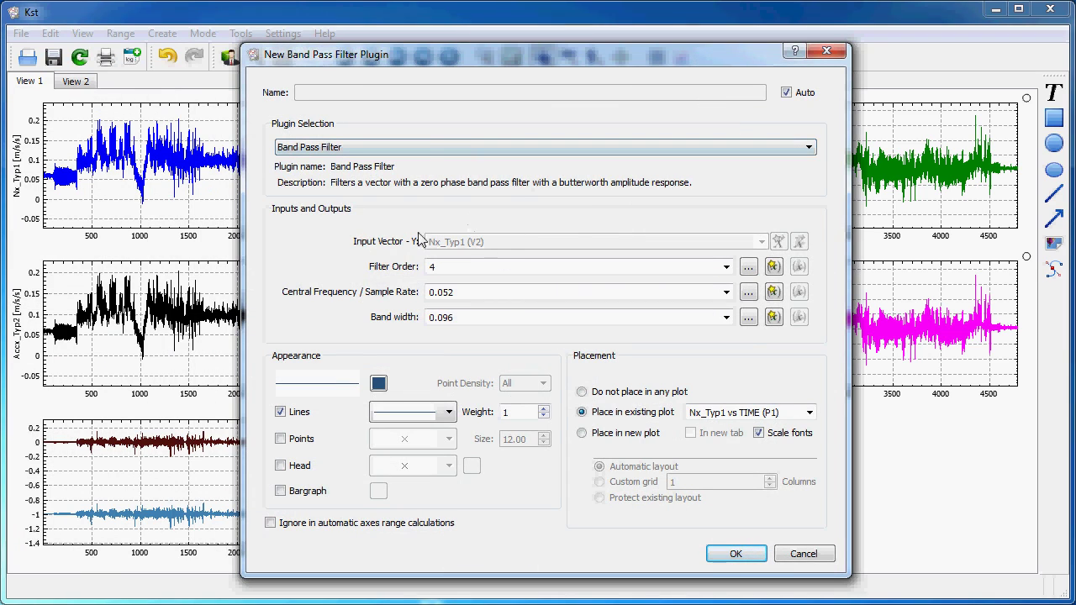
left_click(431, 152)
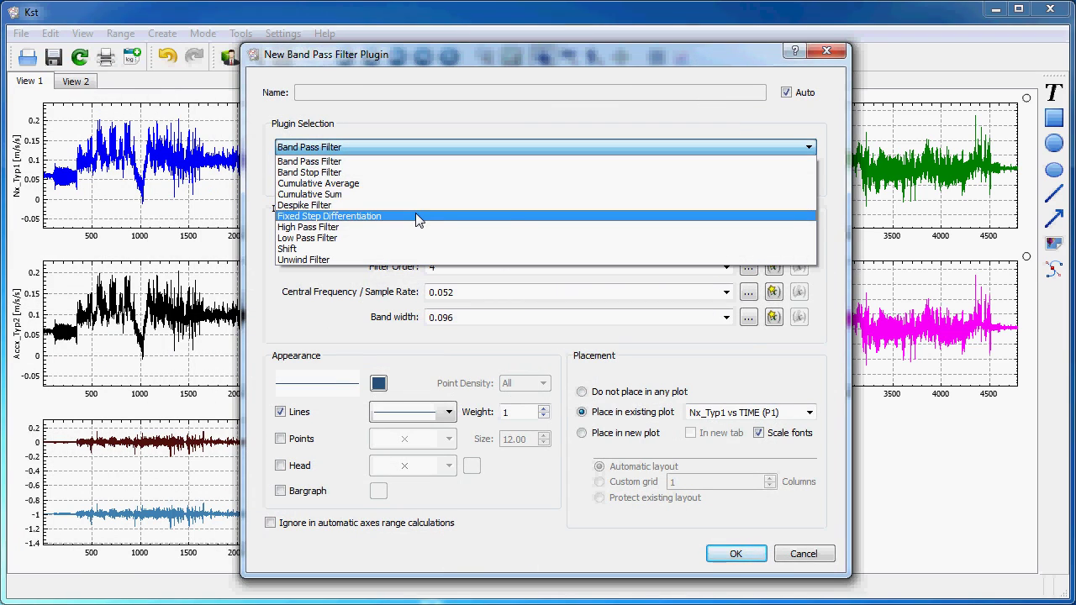
left_click(394, 240)
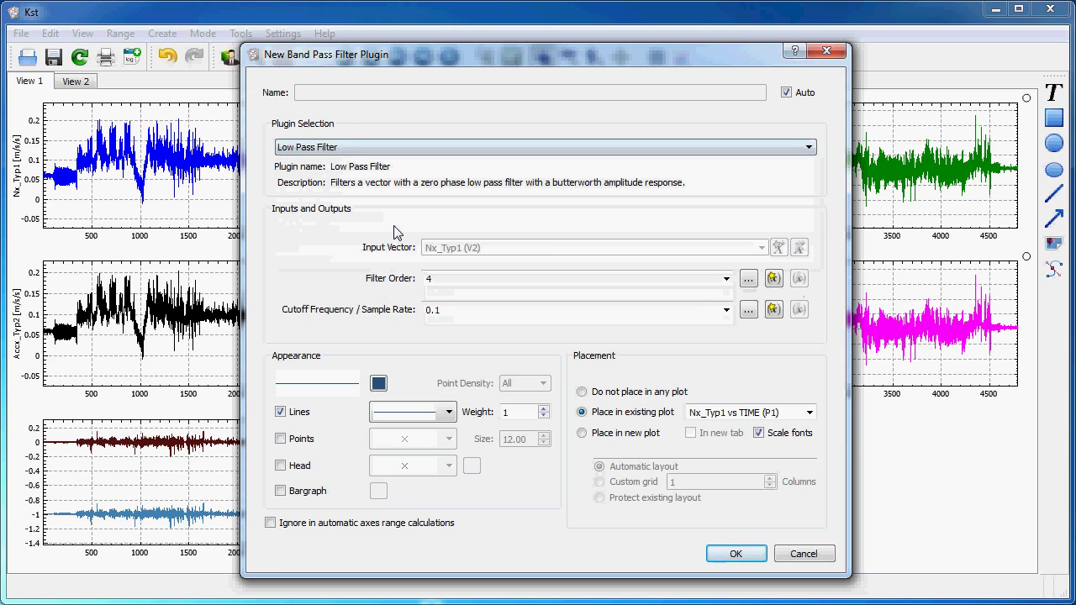
left_click(439, 279)
left_click(441, 309)
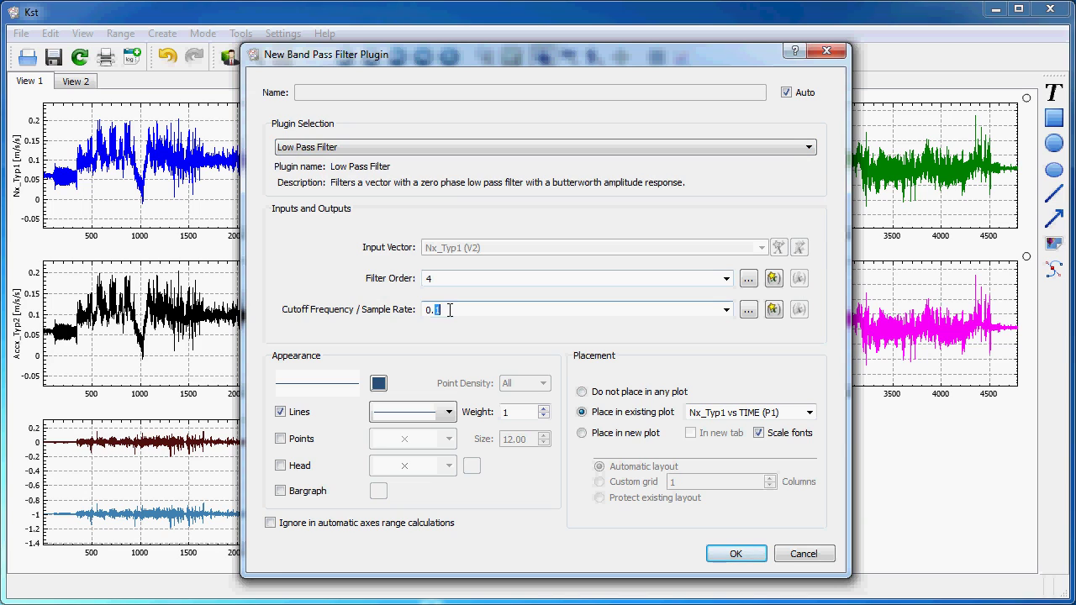
type("0125")
Make the filtered curve yellow and create it
left_click(379, 383)
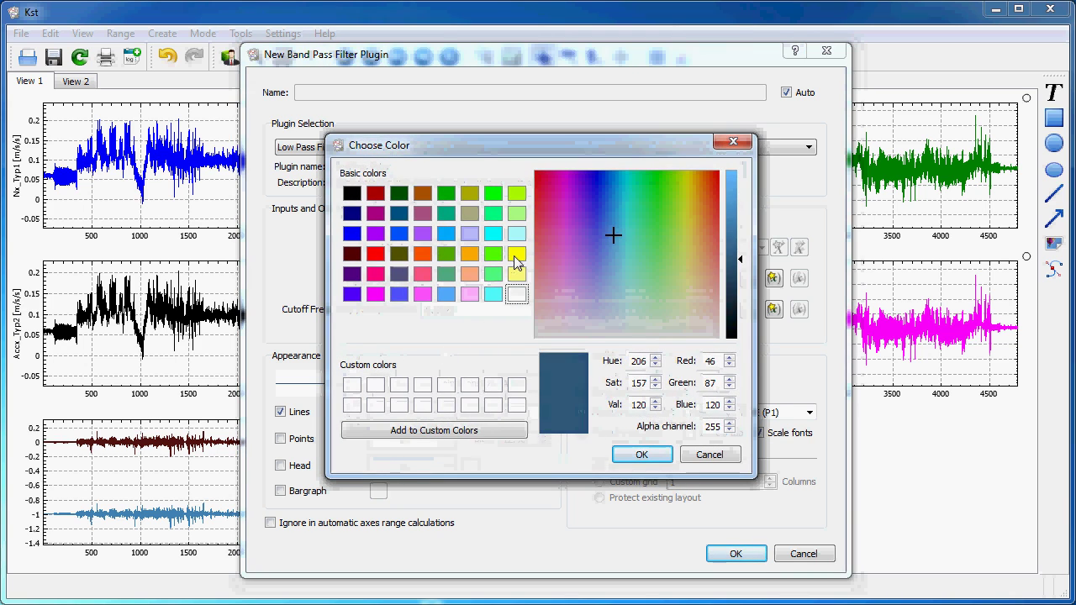
left_click(516, 256)
left_click(640, 454)
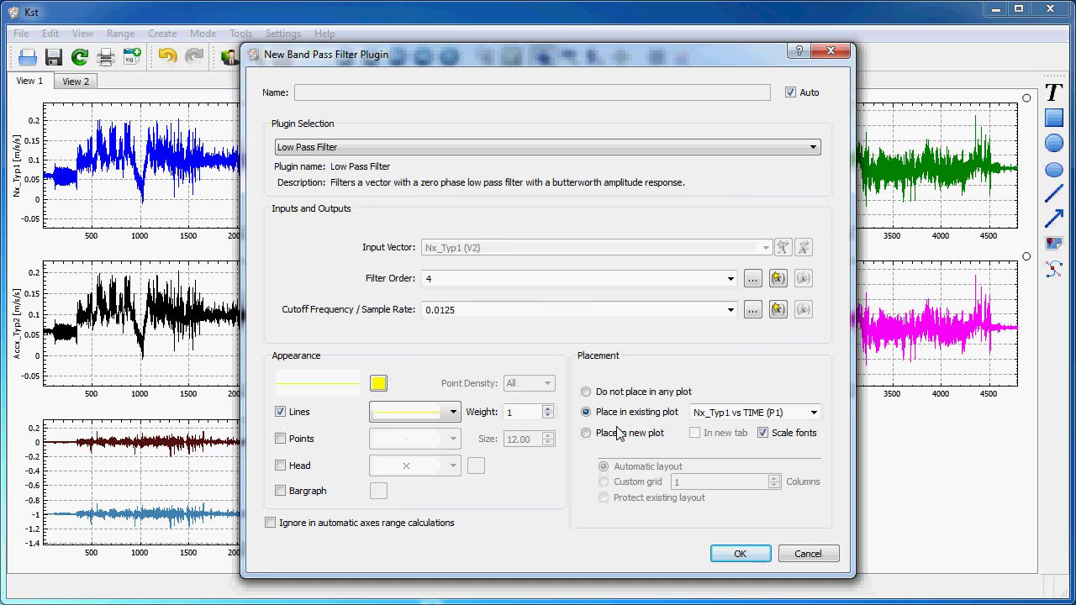
left_click(729, 556)
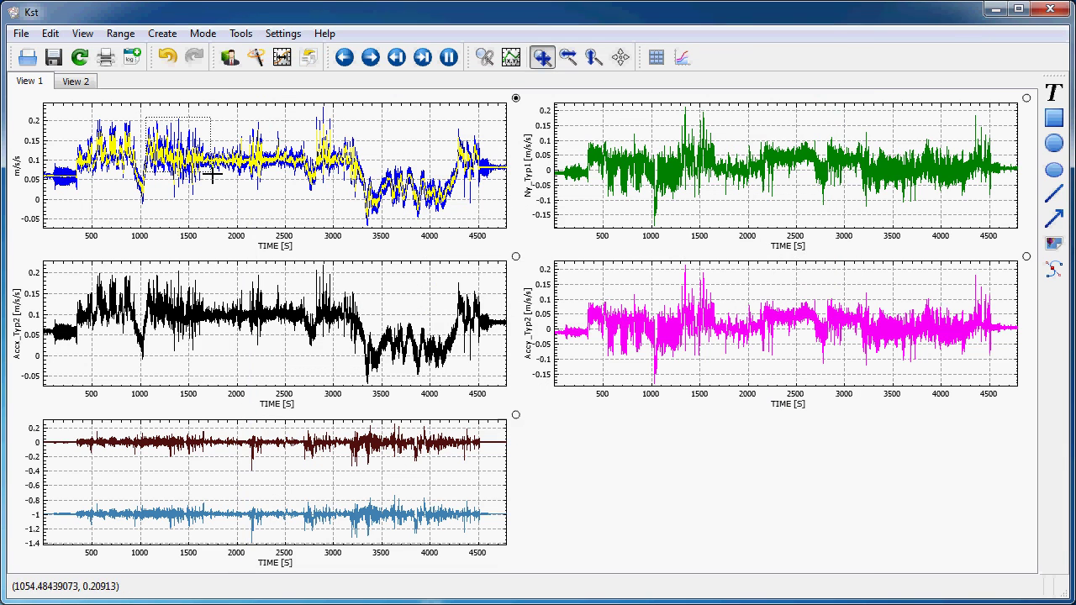
Zoom the top-left Nx_Typ1 plot to roughly 1240–1277 s
left_click_drag(212, 174, 215, 179)
left_click_drag(128, 115, 227, 209)
left_click_drag(102, 120, 112, 129)
left_click_drag(200, 199, 201, 198)
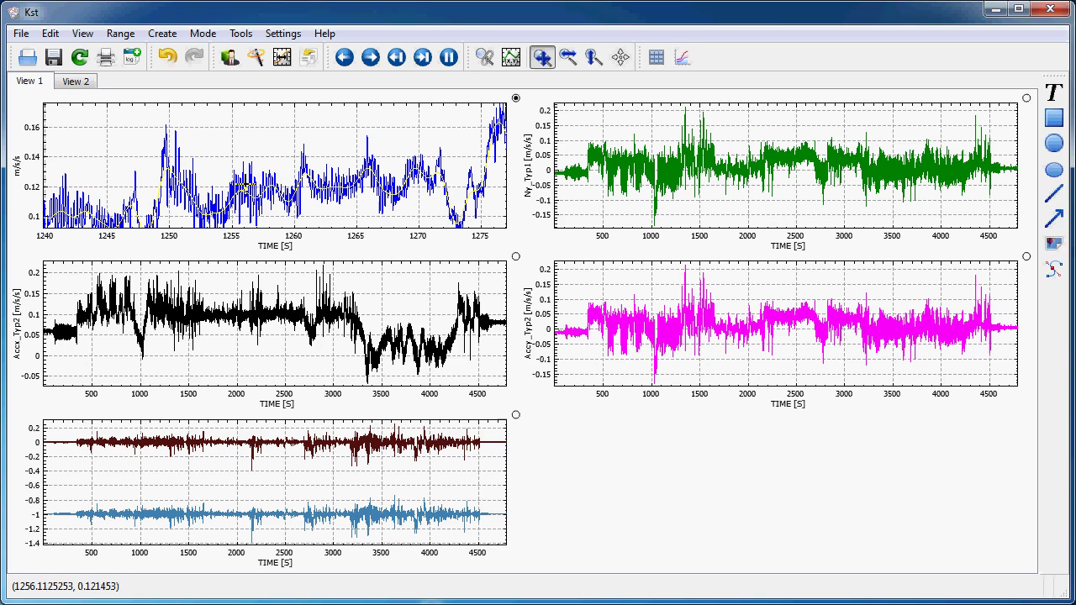
Fit Accx_Typ2 vs TIME with an order-6 Polynomial Fit in the existing Accx_Typ2 plot
right_click(179, 315)
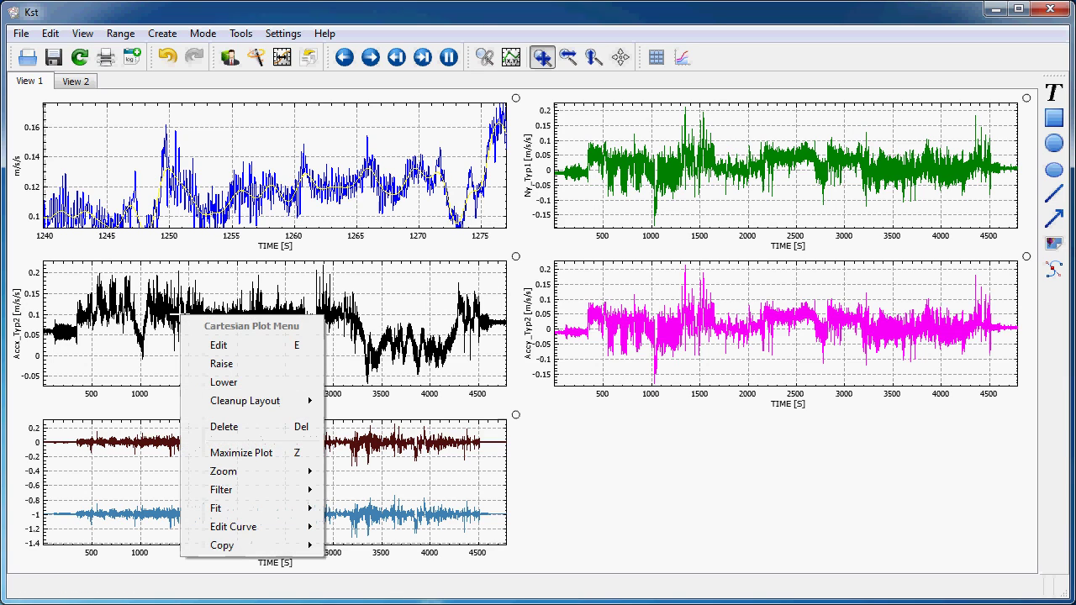
mouse_move(236, 509)
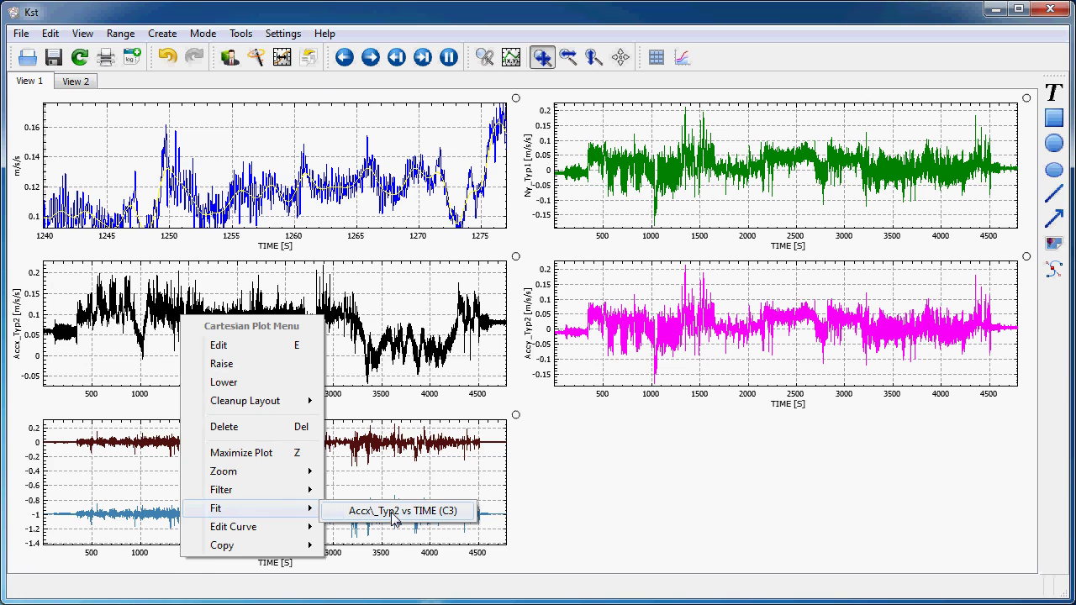
left_click(522, 512)
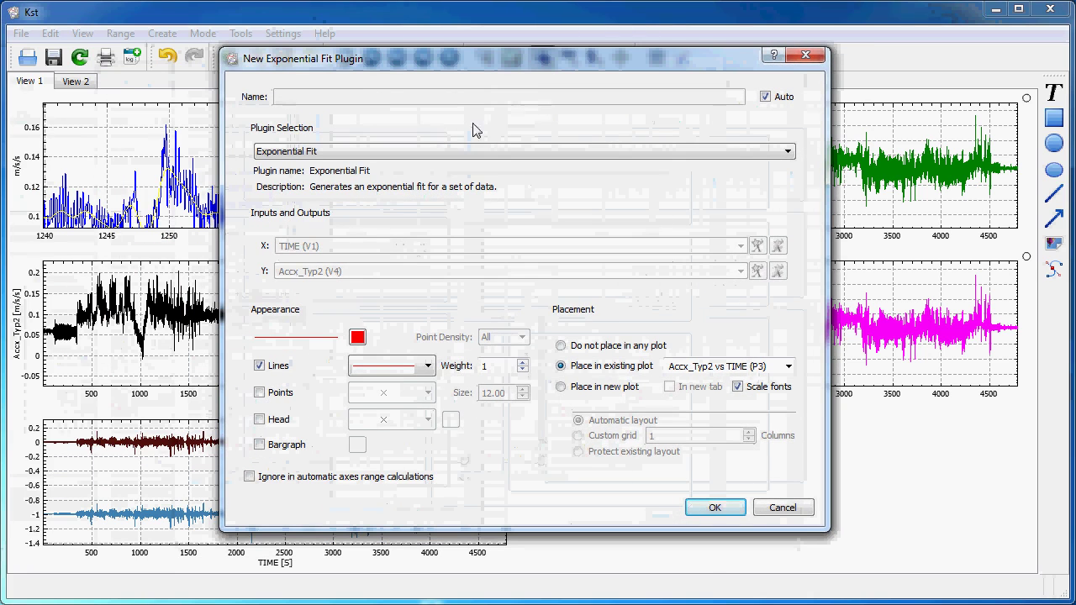
left_click(337, 153)
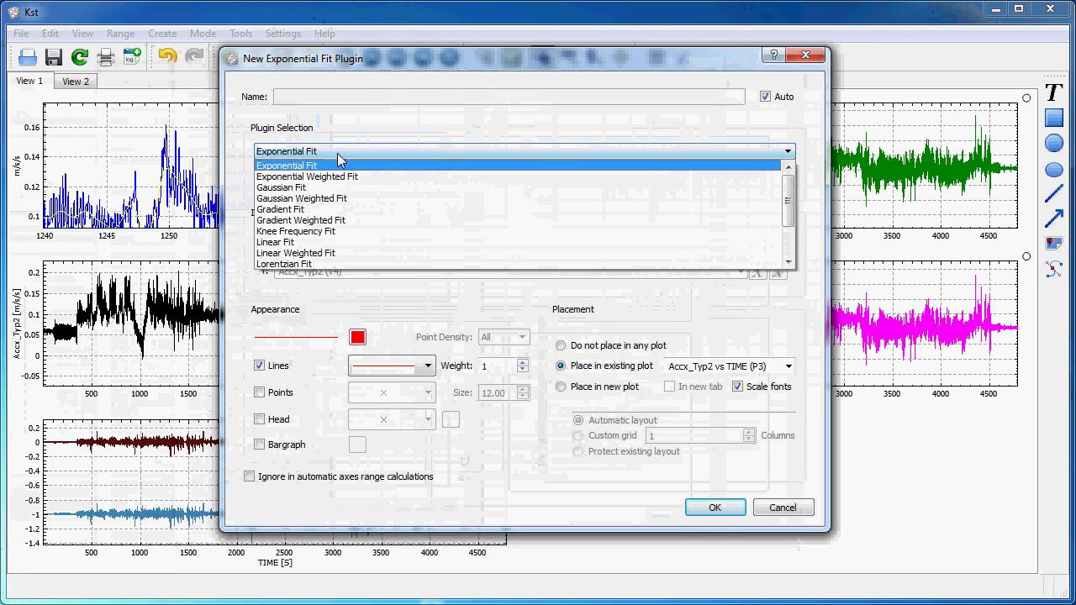
scroll(351, 195, "down", 1)
scroll(349, 191, "down", 1)
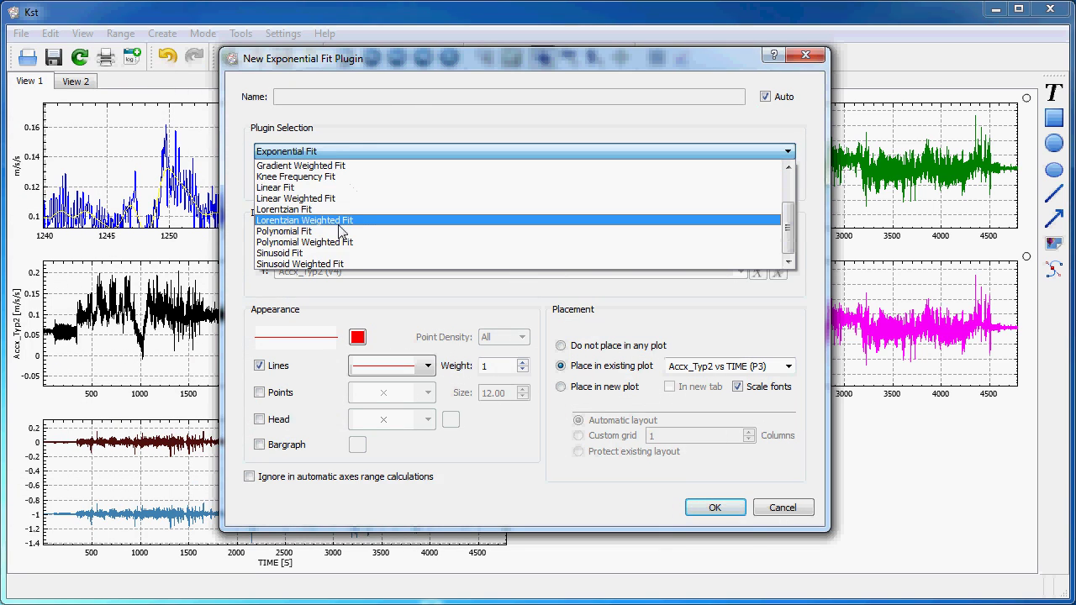
left_click(291, 232)
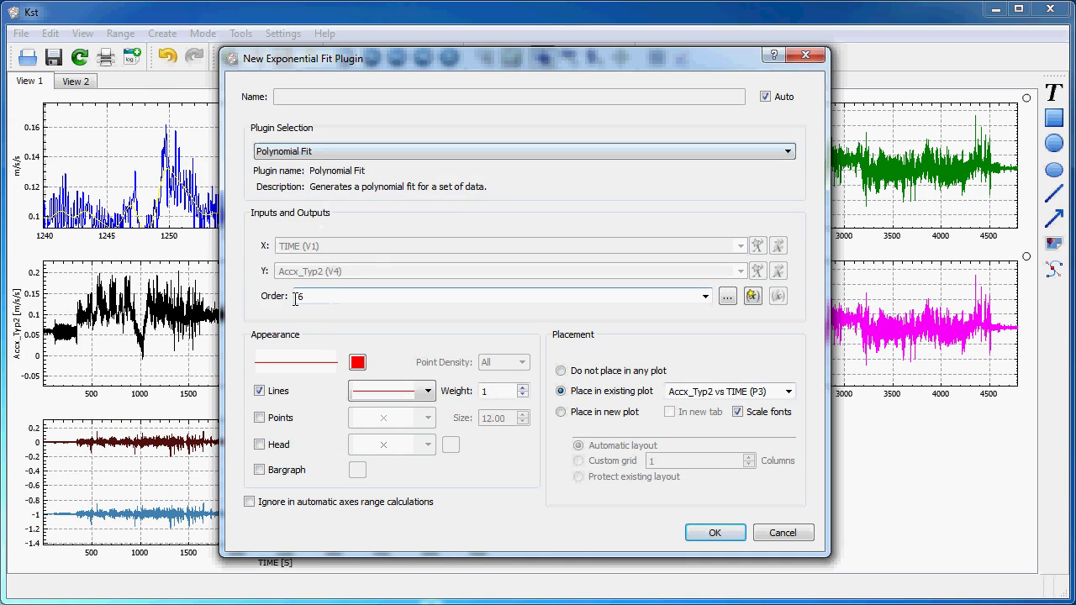
left_click(296, 301)
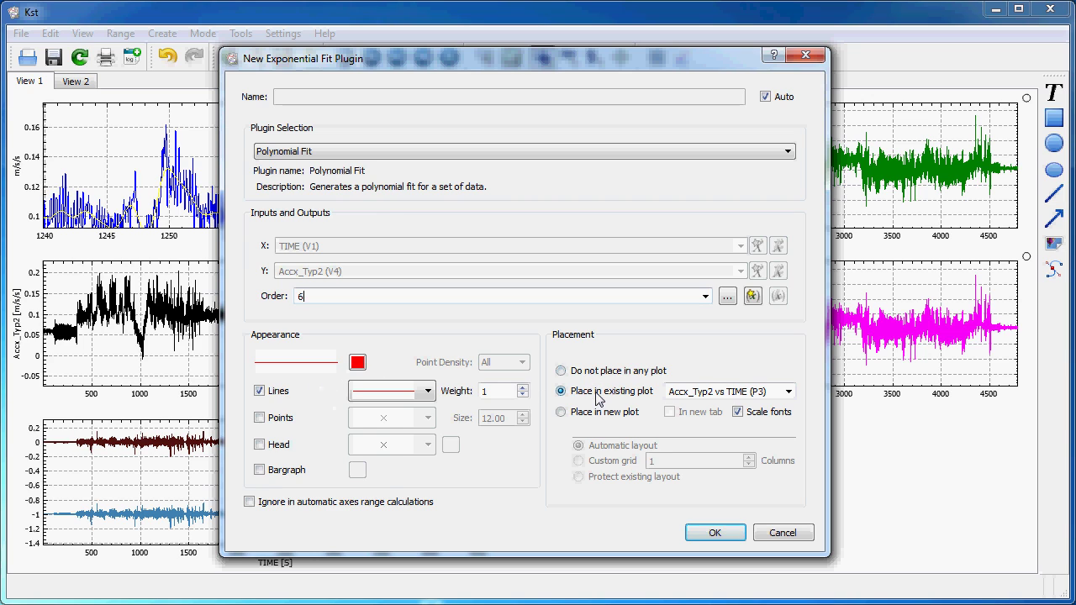
left_click(689, 393)
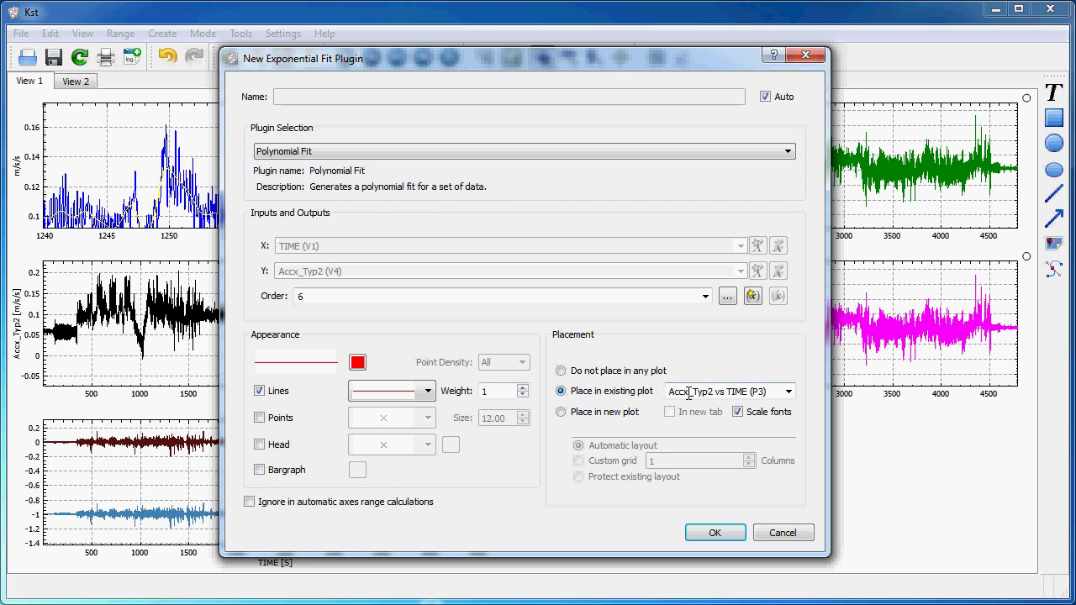
left_click(716, 535)
Drag the polynomial fit's equation label to the lower left of the Accx_Typ2 plot
mouse_move(58, 376)
left_mouse_down()
mouse_move(69, 376)
mouse_move(47, 377)
left_mouse_up()
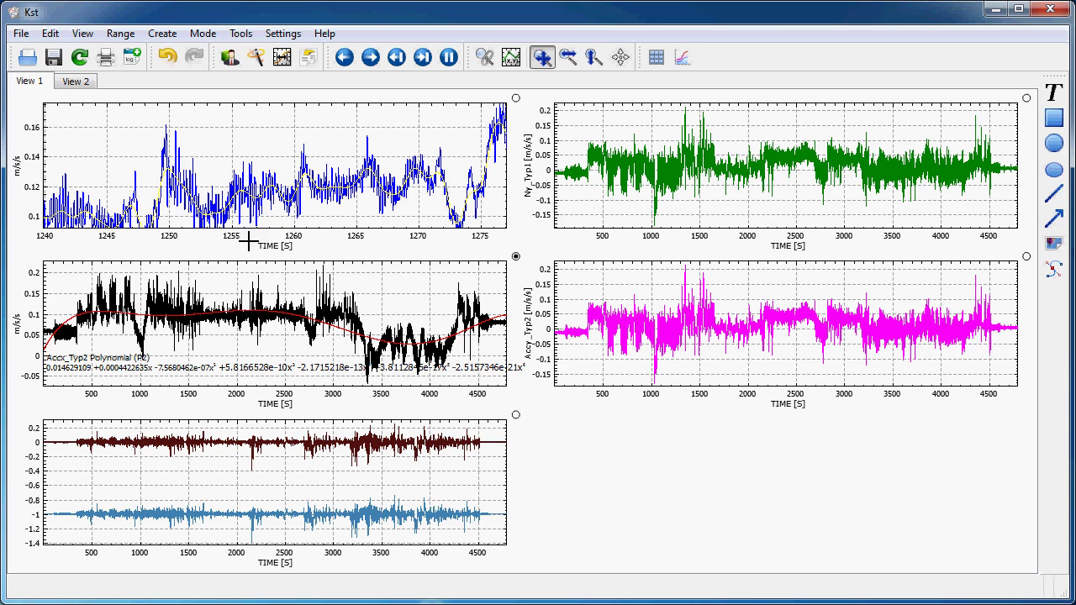
Create a Noise Addition plugin on Nx_Typ1 Low Pass:Y with Sigma 0.002
left_click(163, 34)
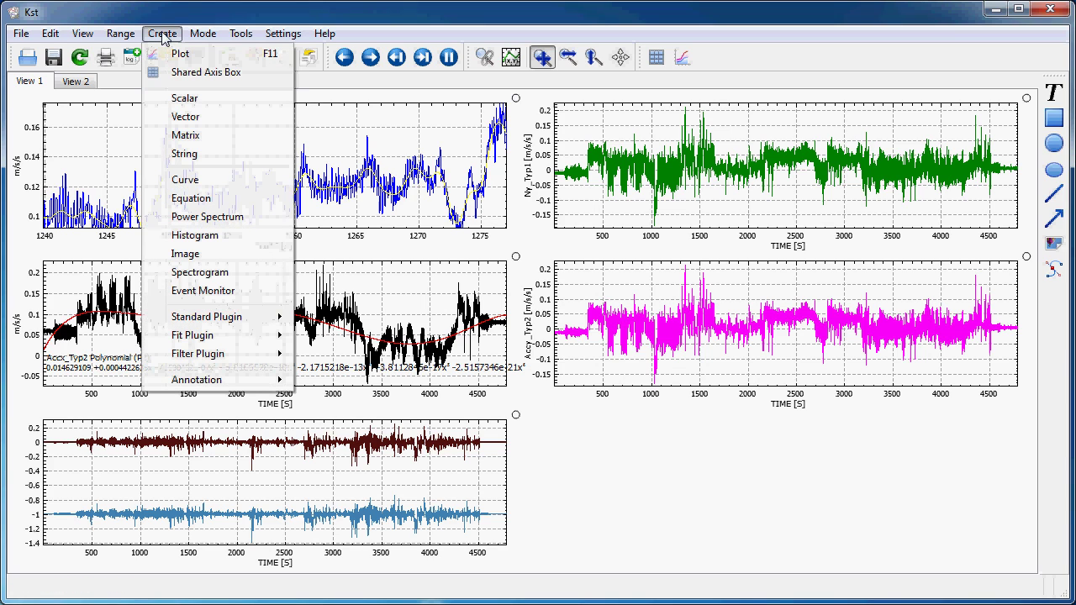
mouse_move(230, 323)
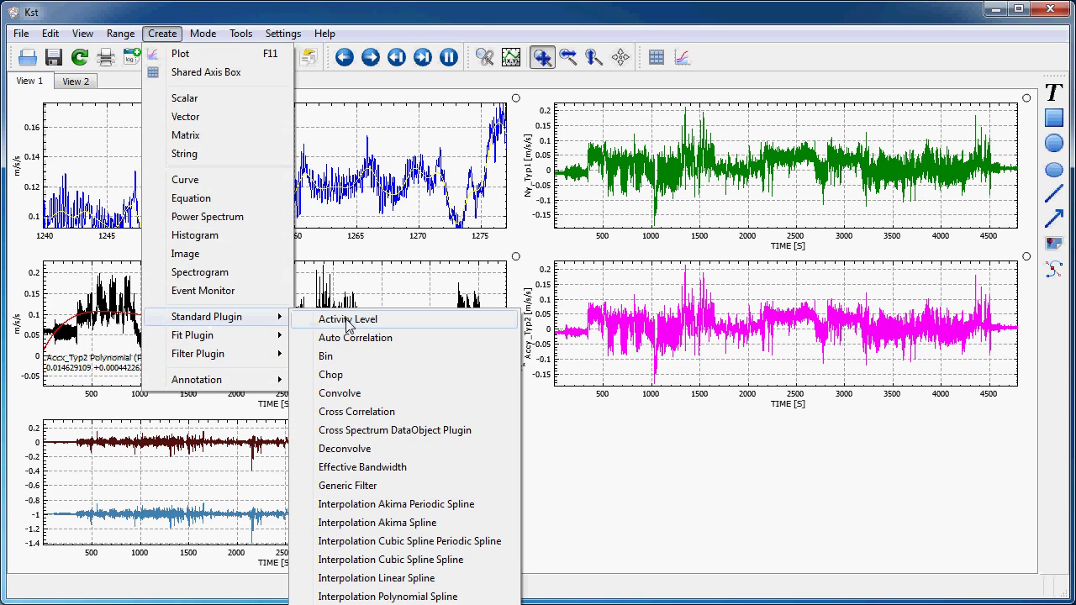
left_click(373, 485)
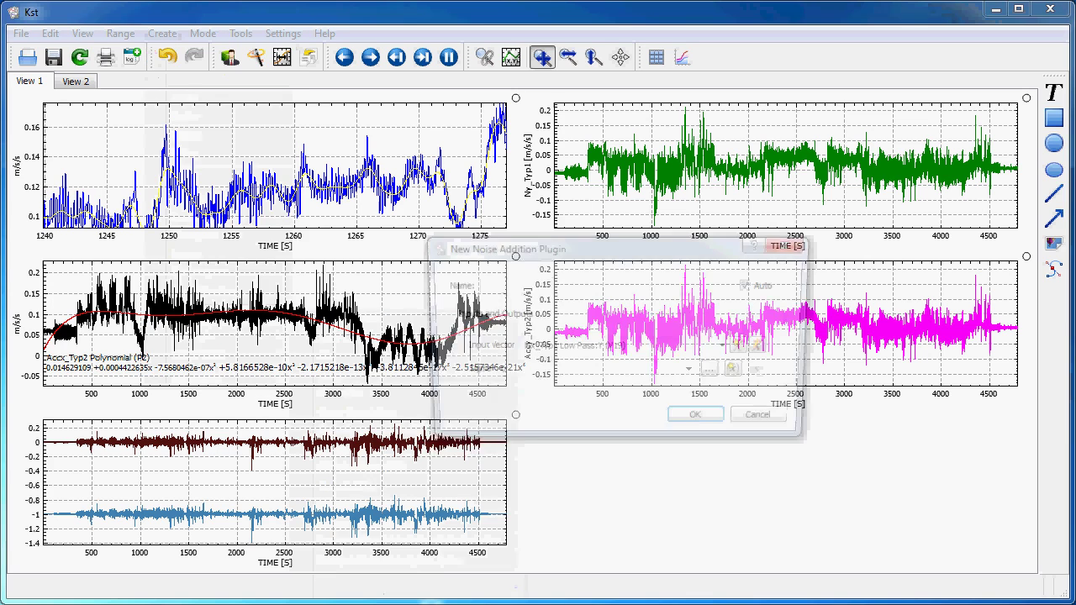
left_click_drag(558, 250, 613, 130)
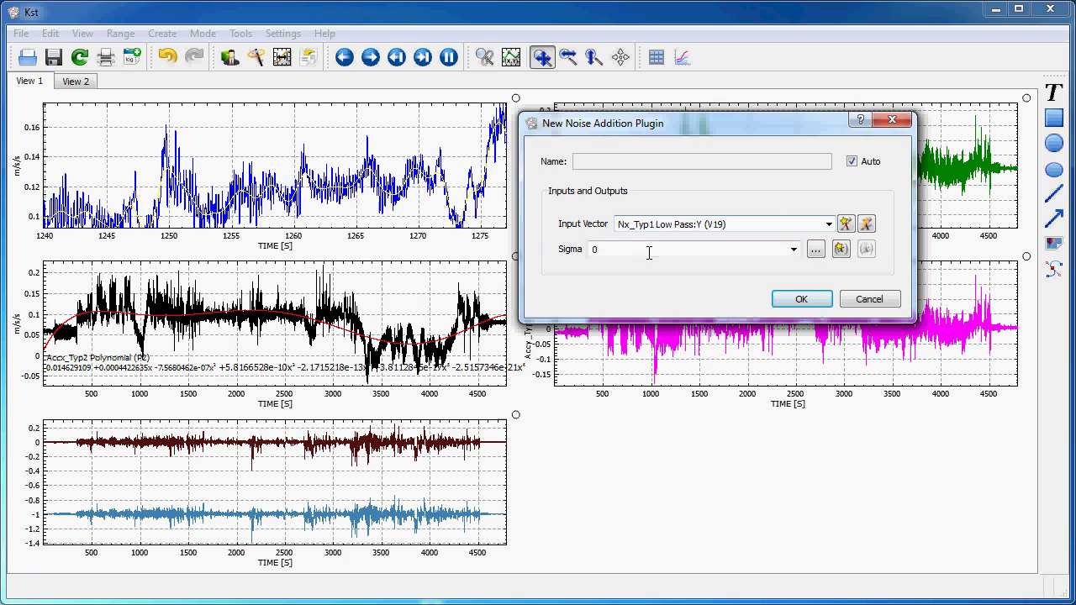
left_click(640, 250)
type(".002")
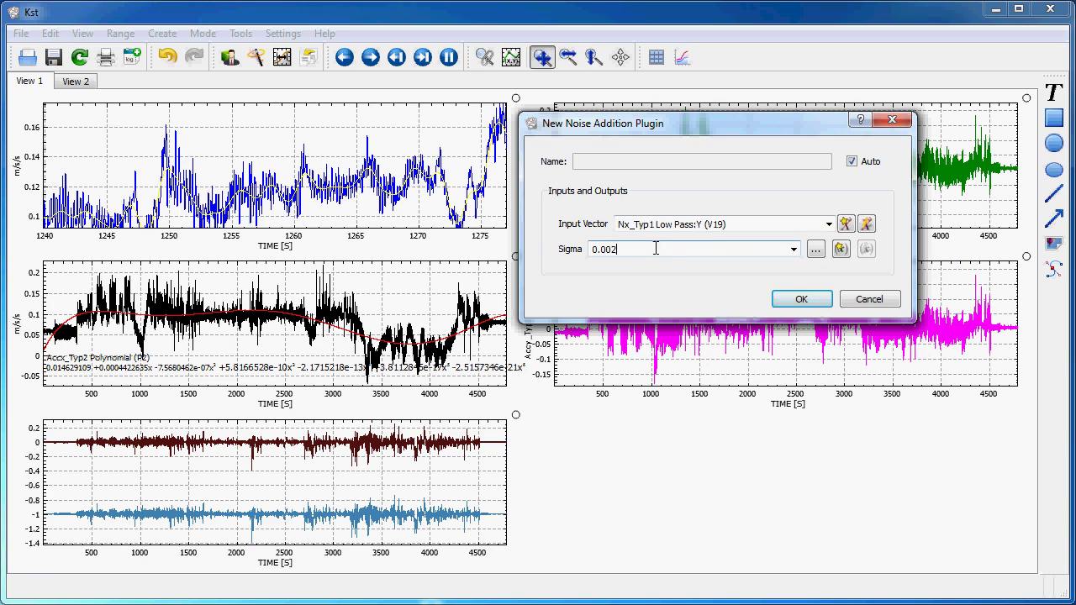
left_click(802, 301)
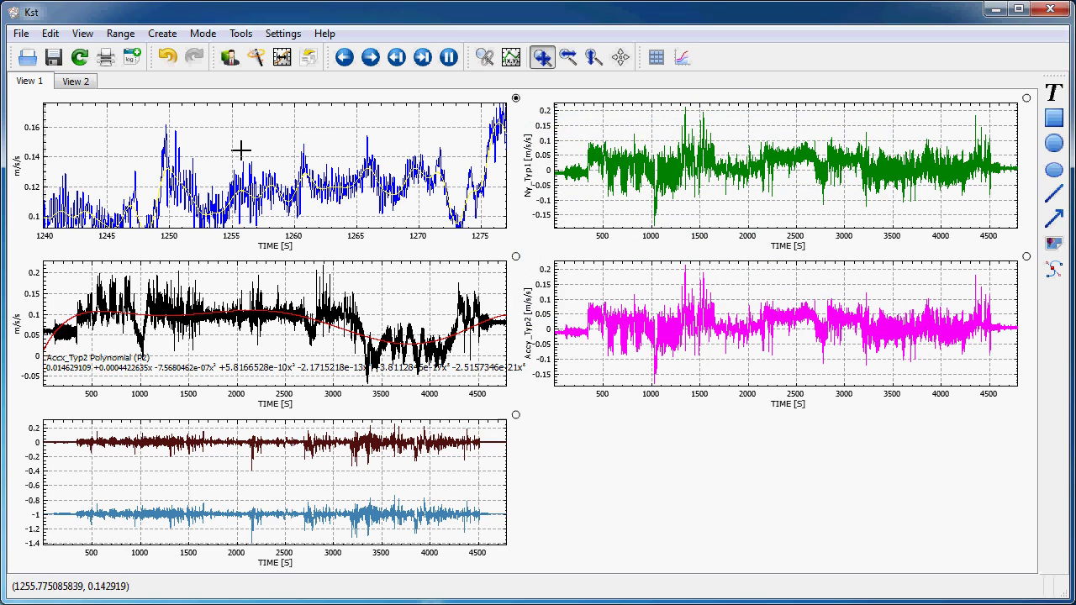
Look over the top plot's context menu and the Create menu, then dismiss them
right_click(175, 166)
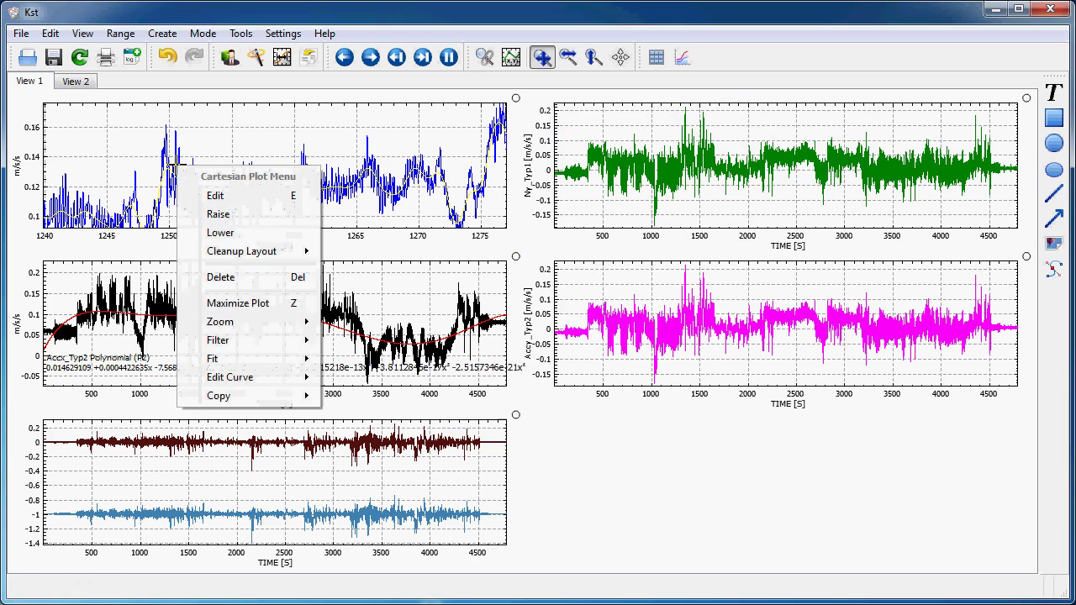
mouse_move(259, 341)
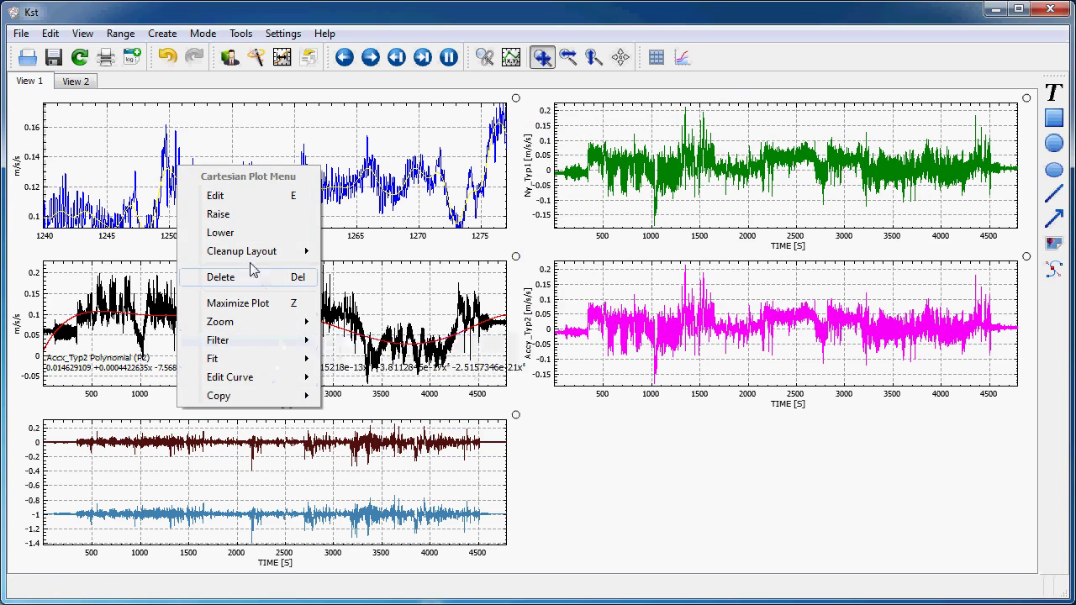
left_click(162, 33)
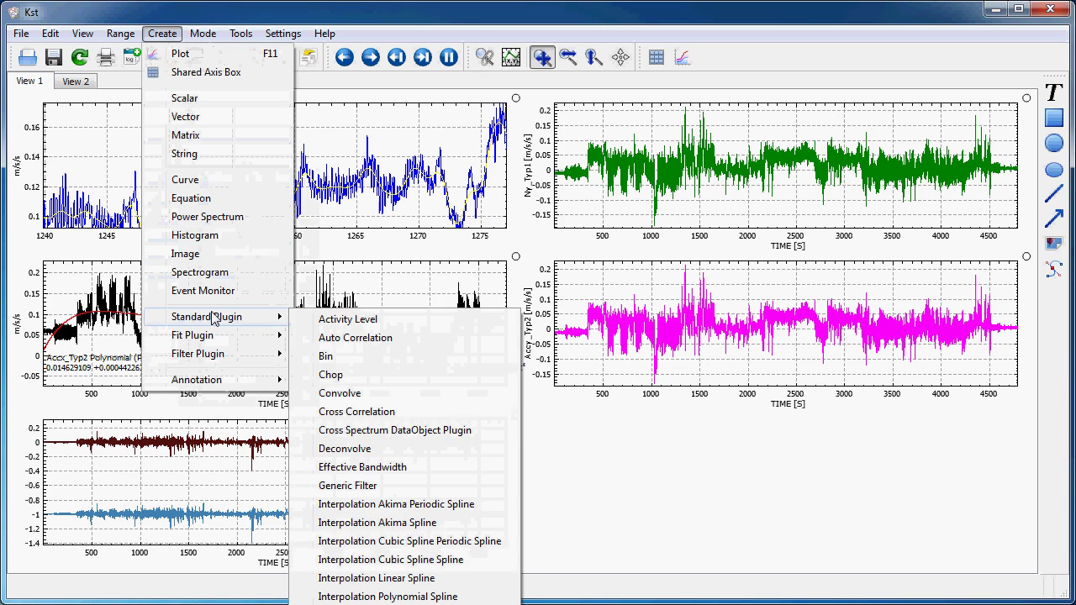
left_click(225, 19)
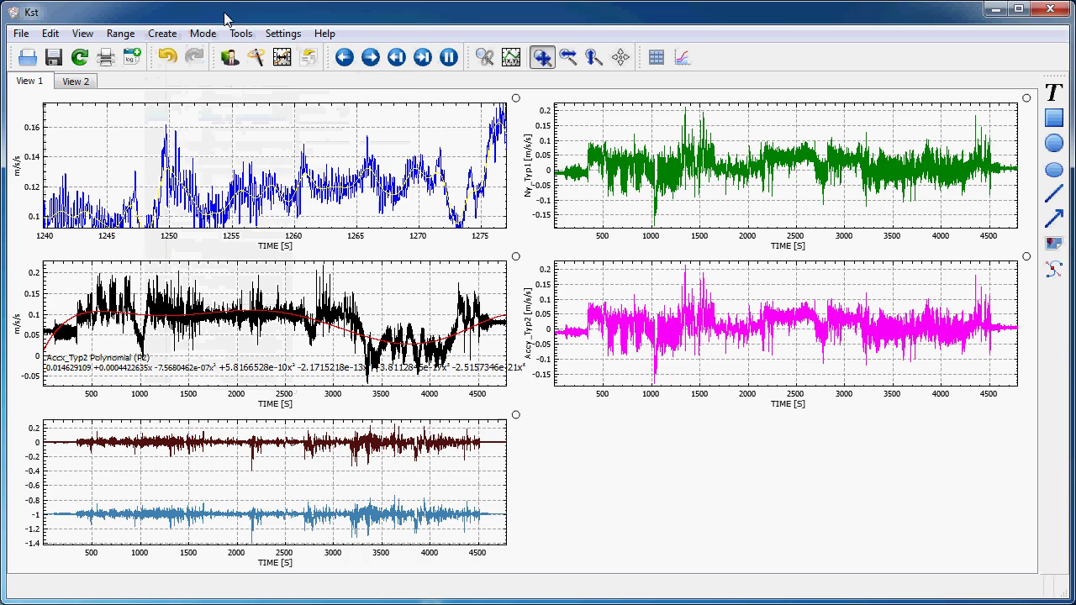
In the Data Manager, expand Noise Addition Plugin Object (P3) and bring up Vector Out actions
left_click(230, 57)
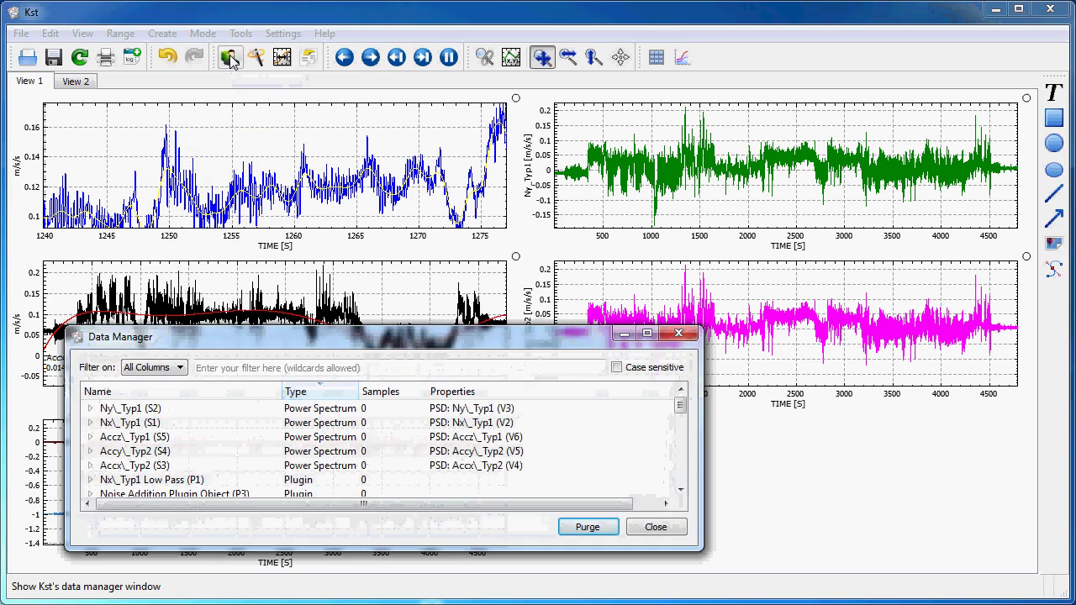
left_click_drag(290, 328, 459, 93)
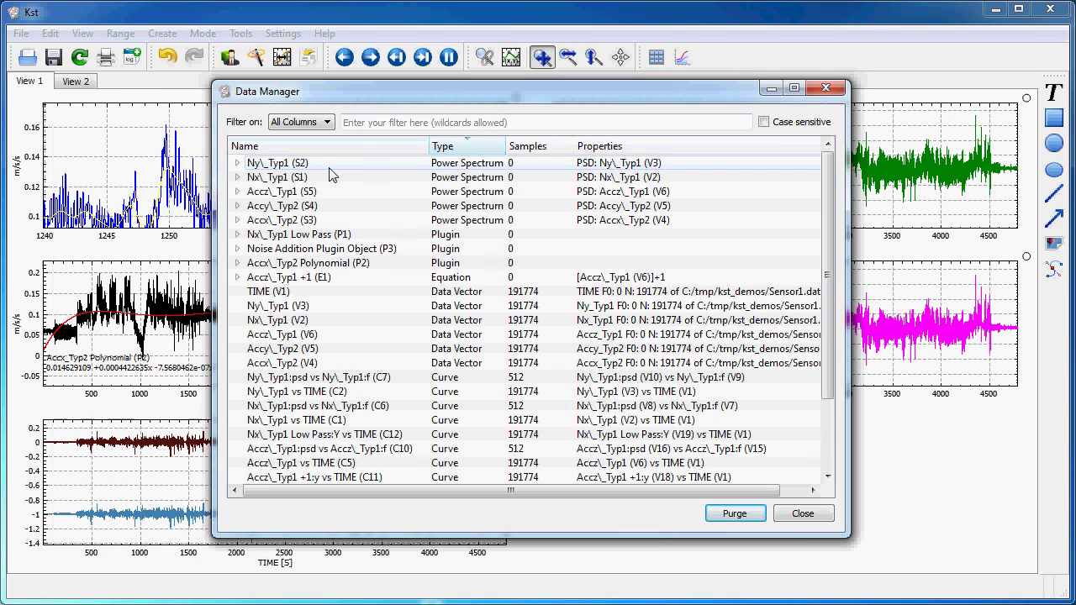
scroll(458, 353, "down", 1)
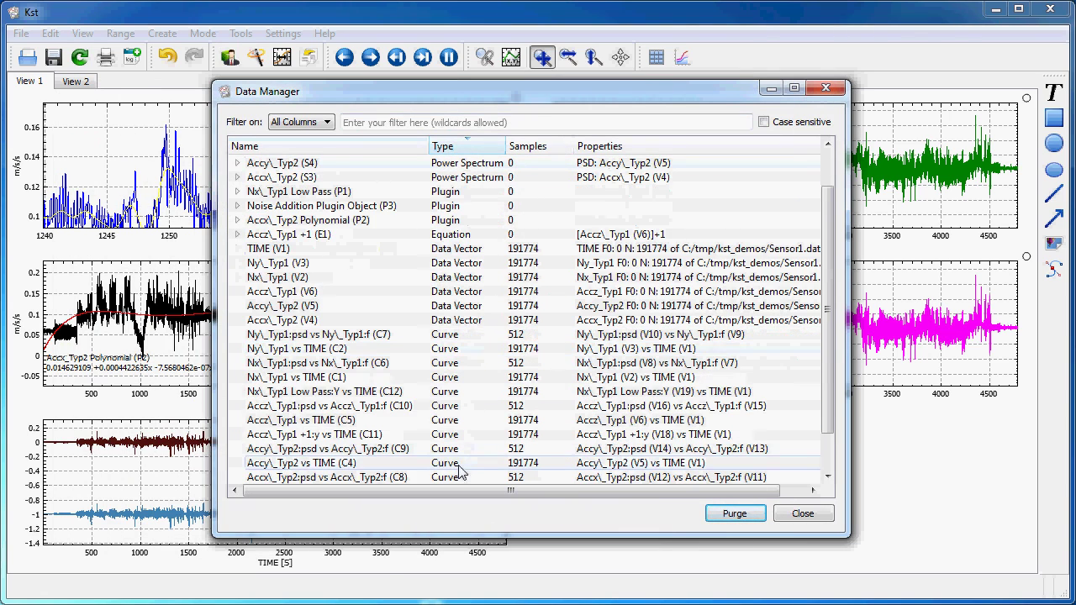
scroll(459, 294, "up", 1)
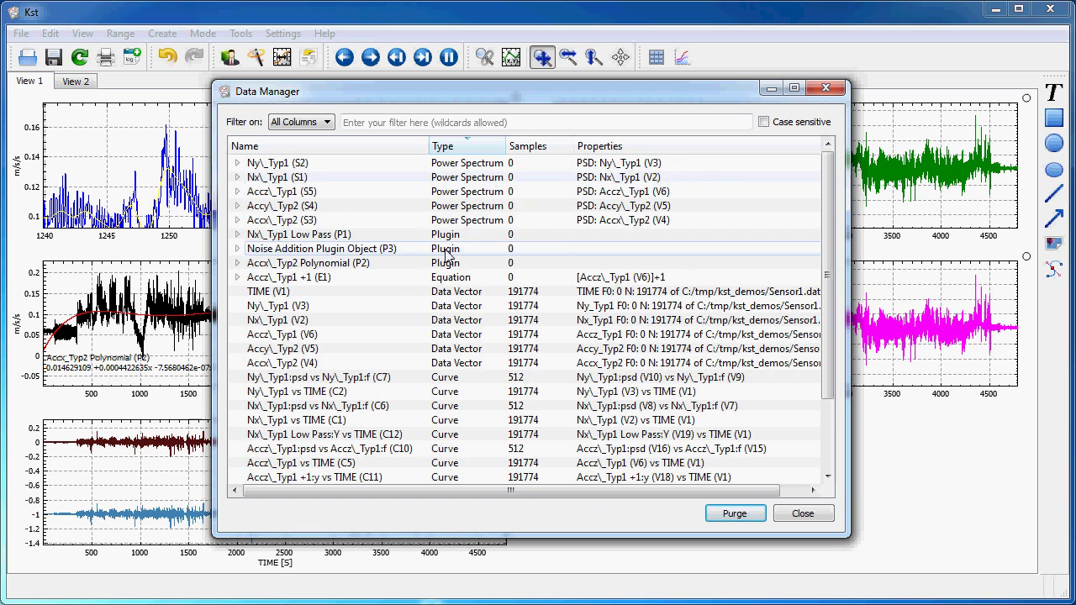
left_click(237, 249)
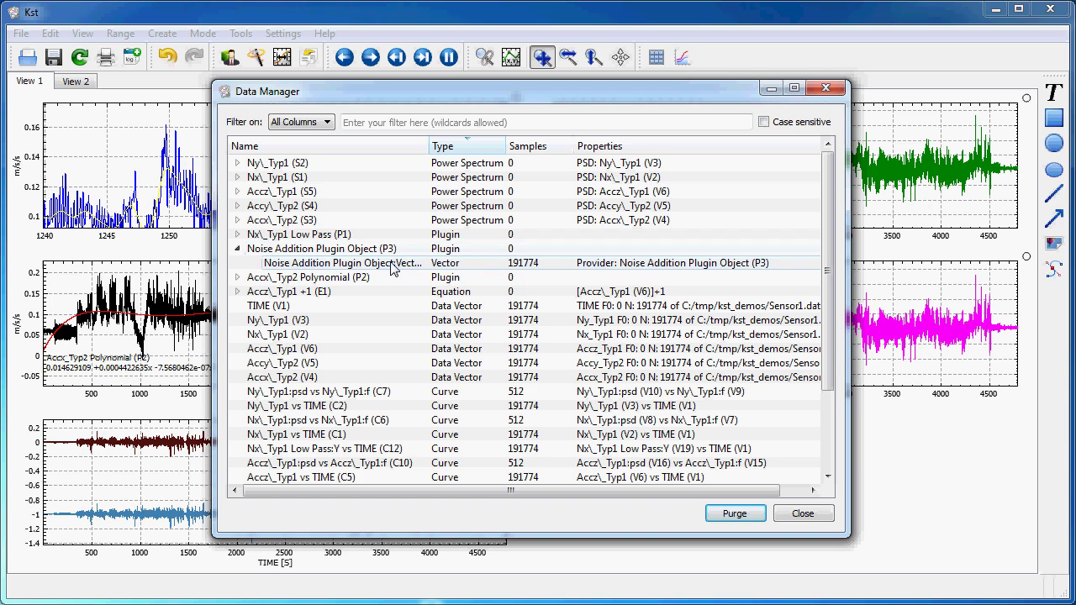
left_click(368, 265)
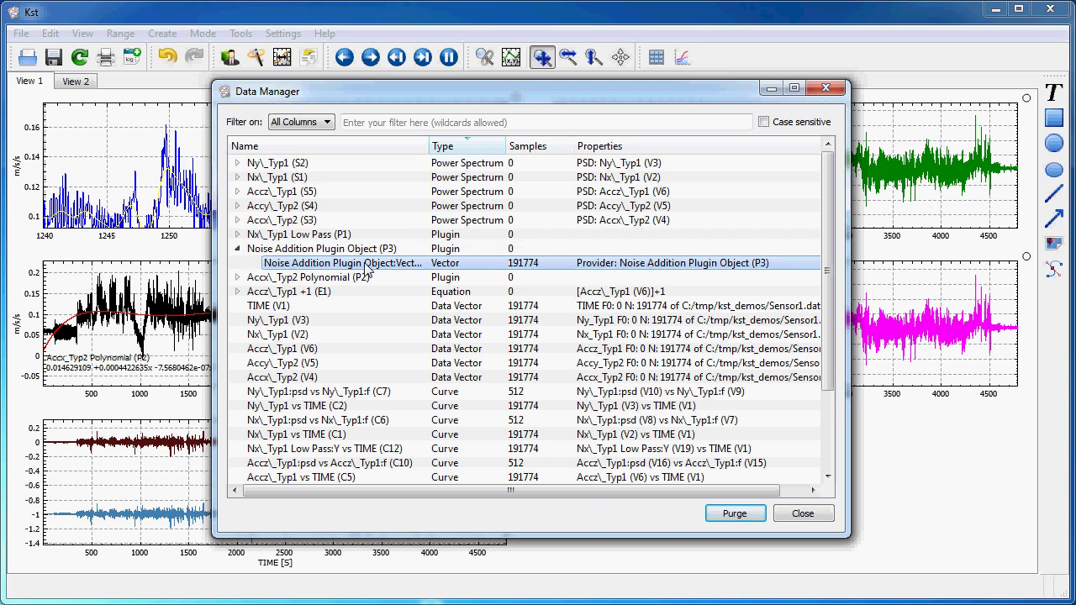
right_click(368, 267)
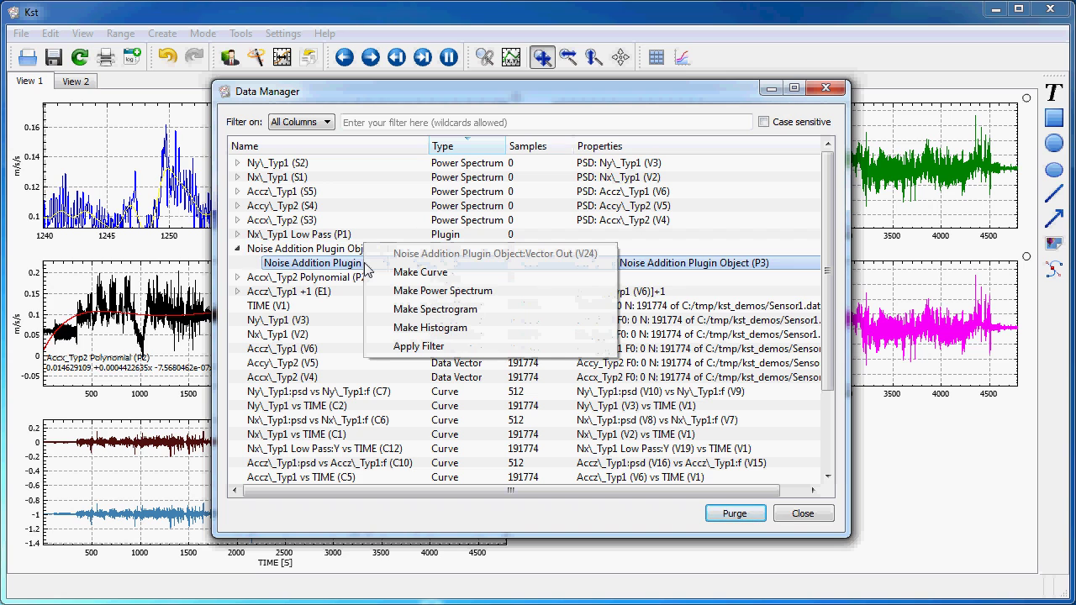
Make a curve from Vector Out (V24) and place it in the existing Nx_Typ1 vs TIME (P1) plot
left_click(429, 275)
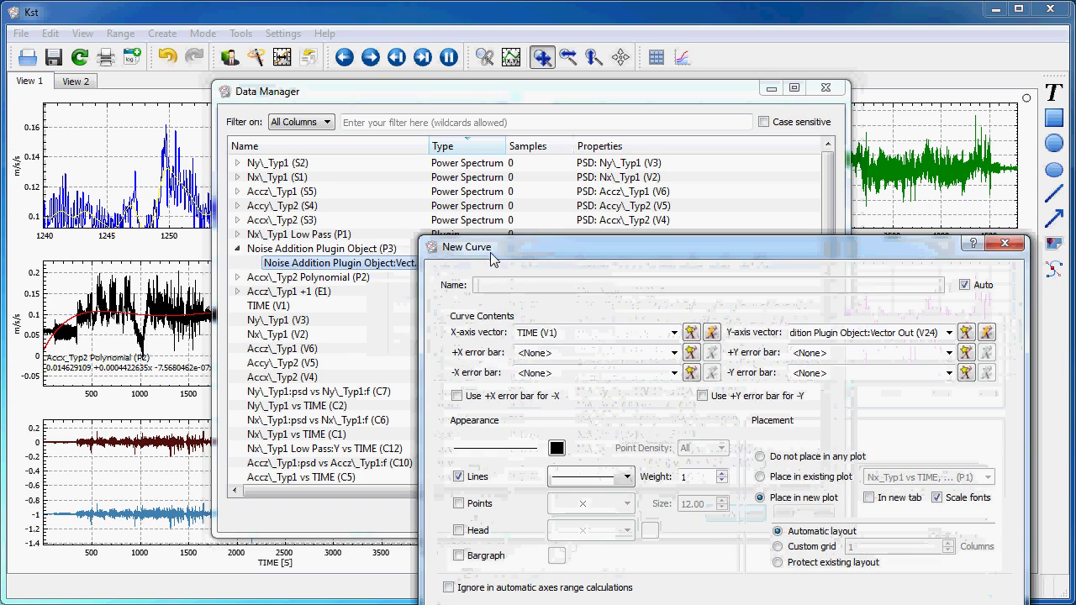
left_click_drag(490, 253, 253, 158)
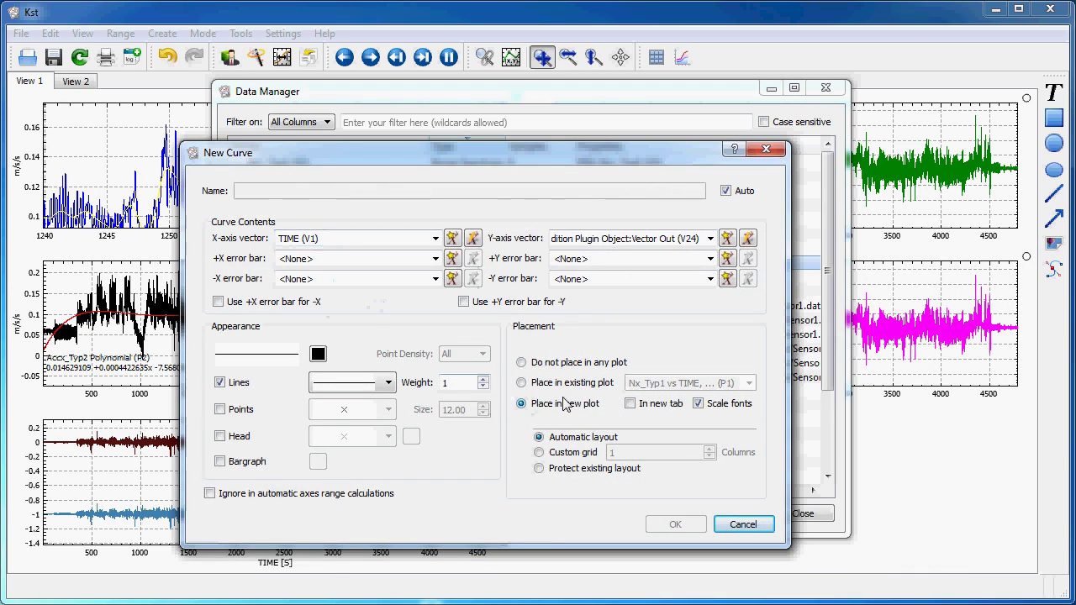
left_click(543, 385)
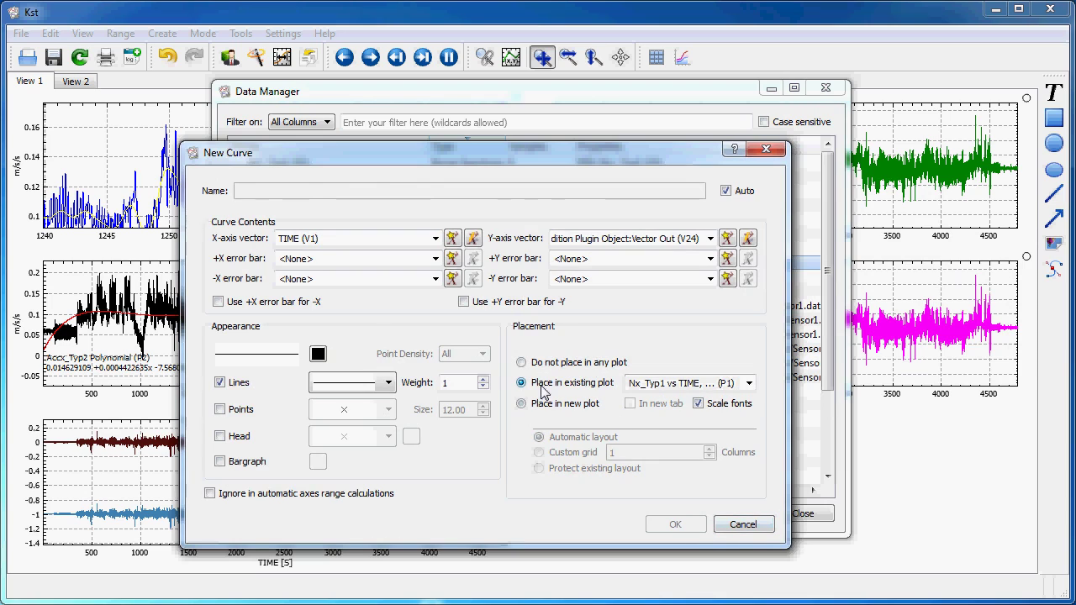
left_click(237, 388)
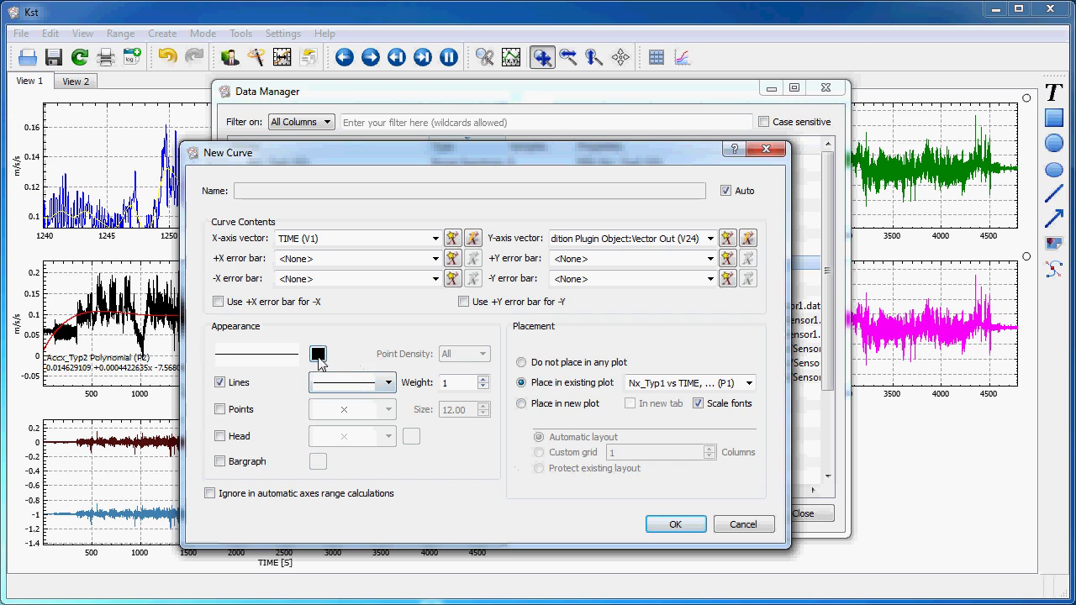
left_click(674, 525)
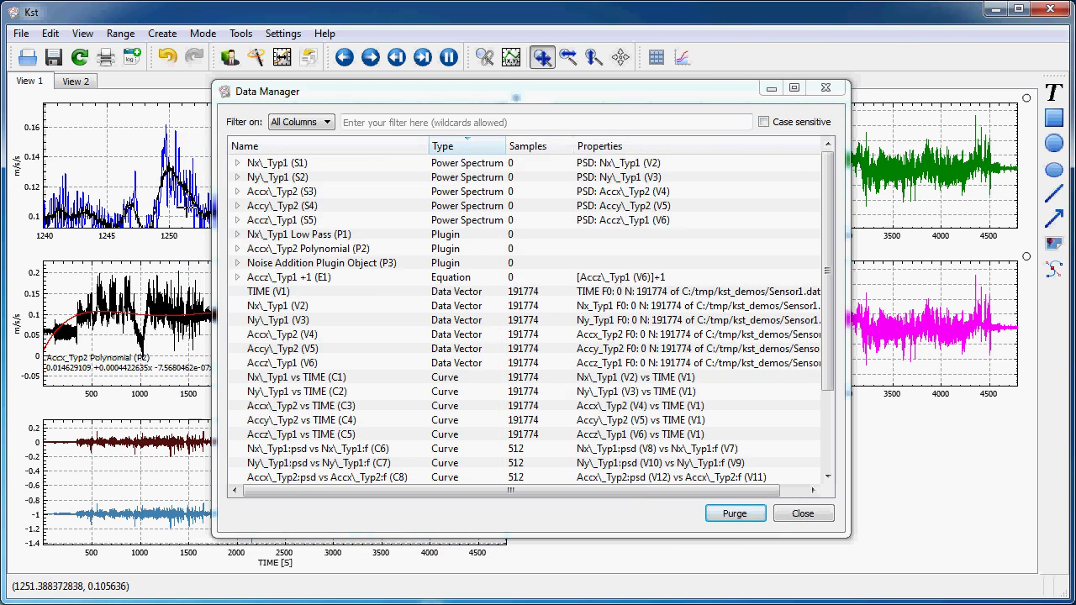
Close the Data Manager to show the black overlay, then browse the Create menu's Fit Plugin submenu
left_click(803, 515)
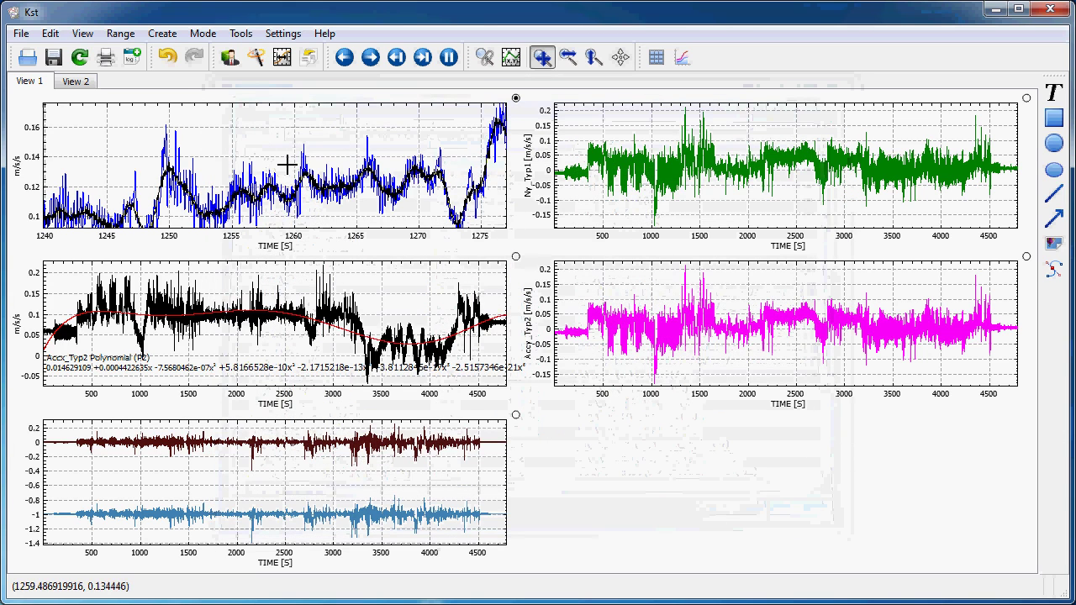
left_click(160, 35)
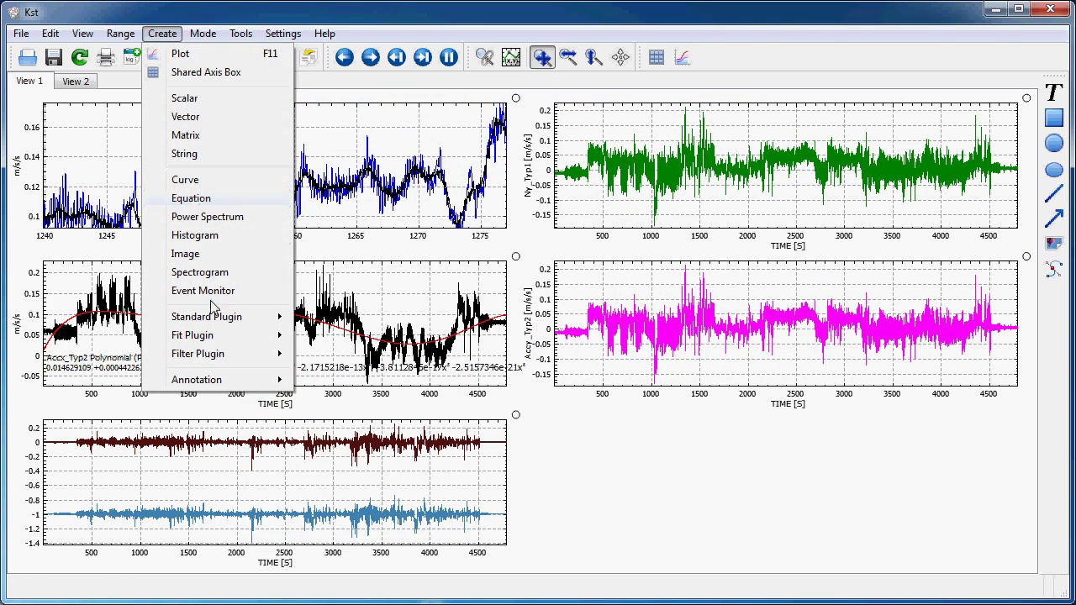
mouse_move(219, 339)
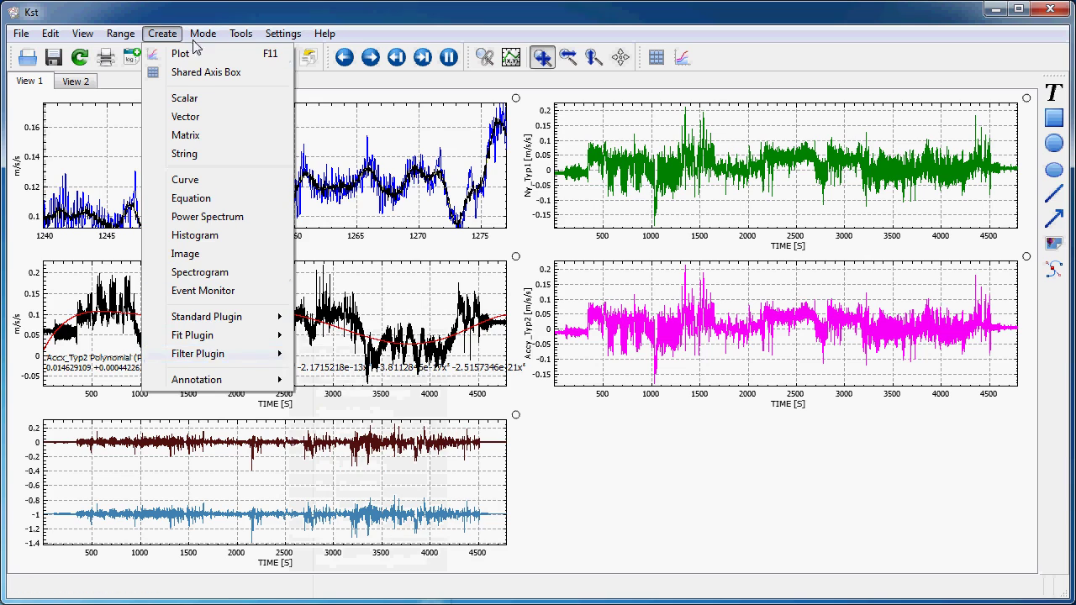
left_click(174, 12)
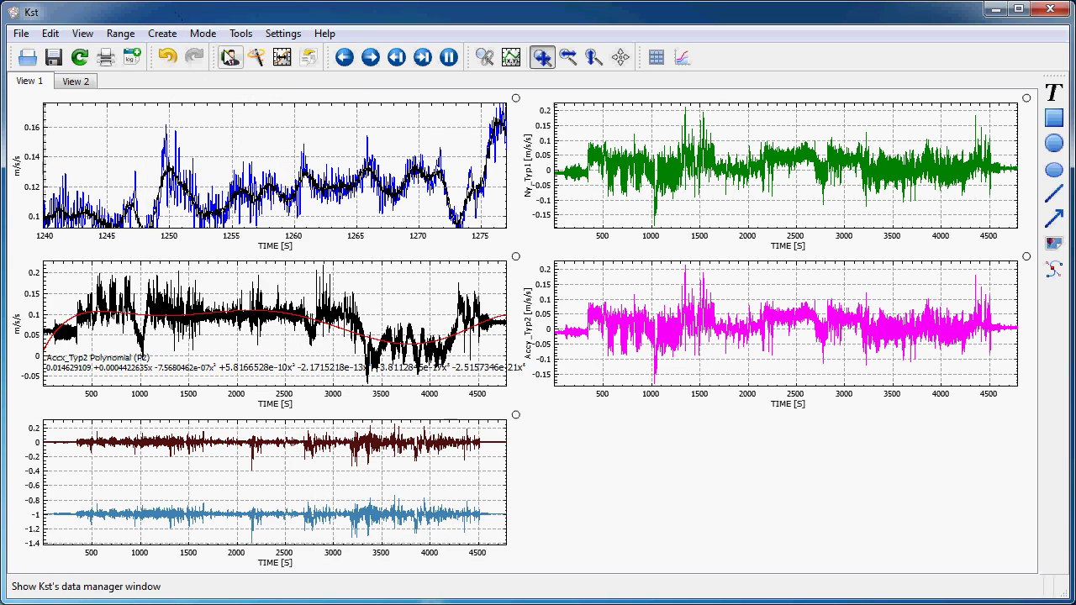
left_click(162, 33)
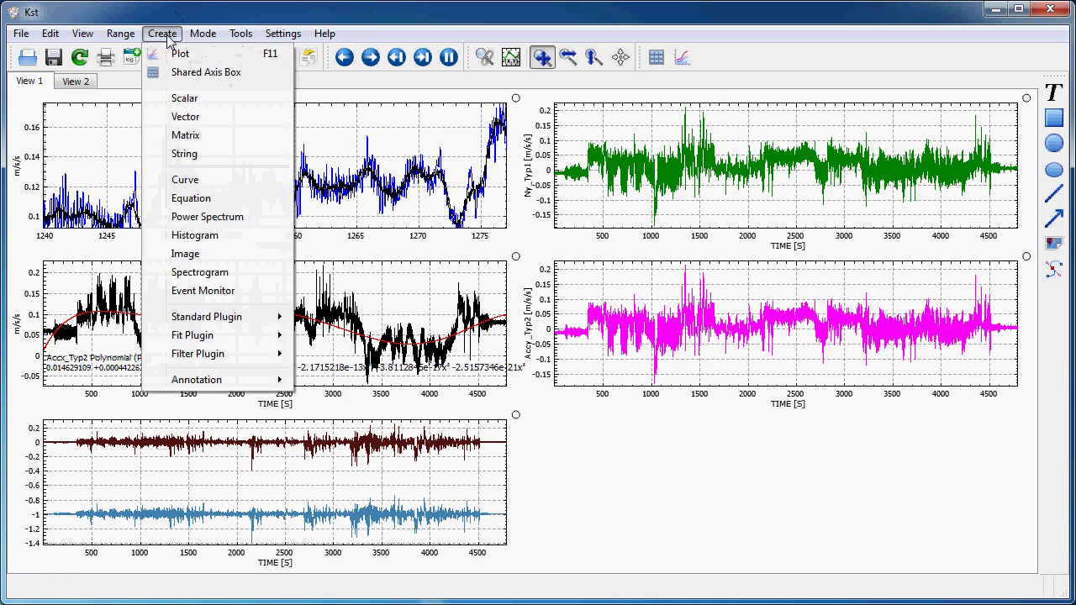
mouse_move(248, 320)
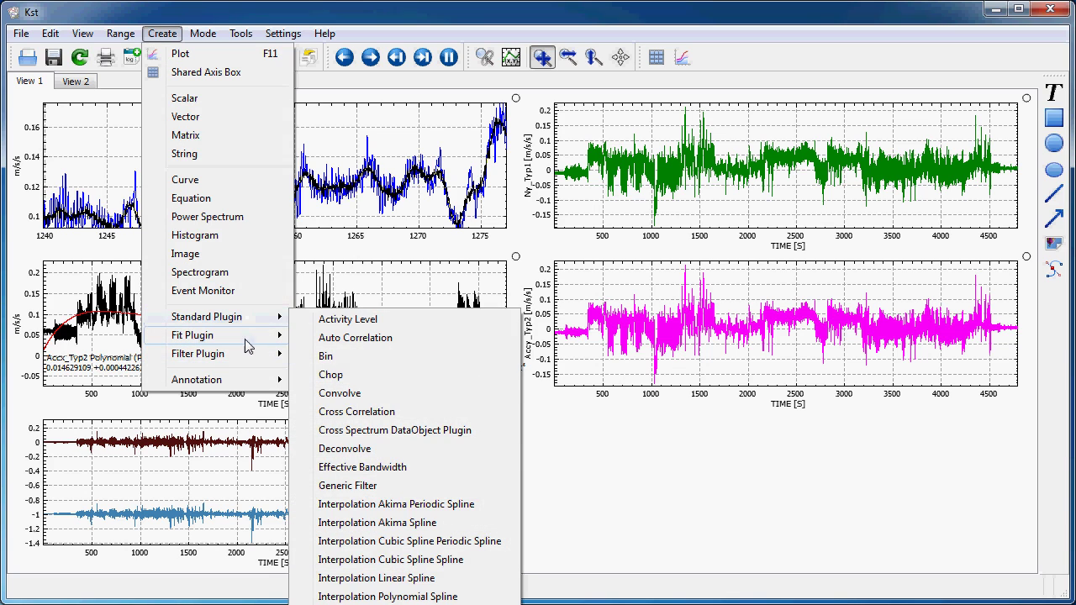
mouse_move(248, 344)
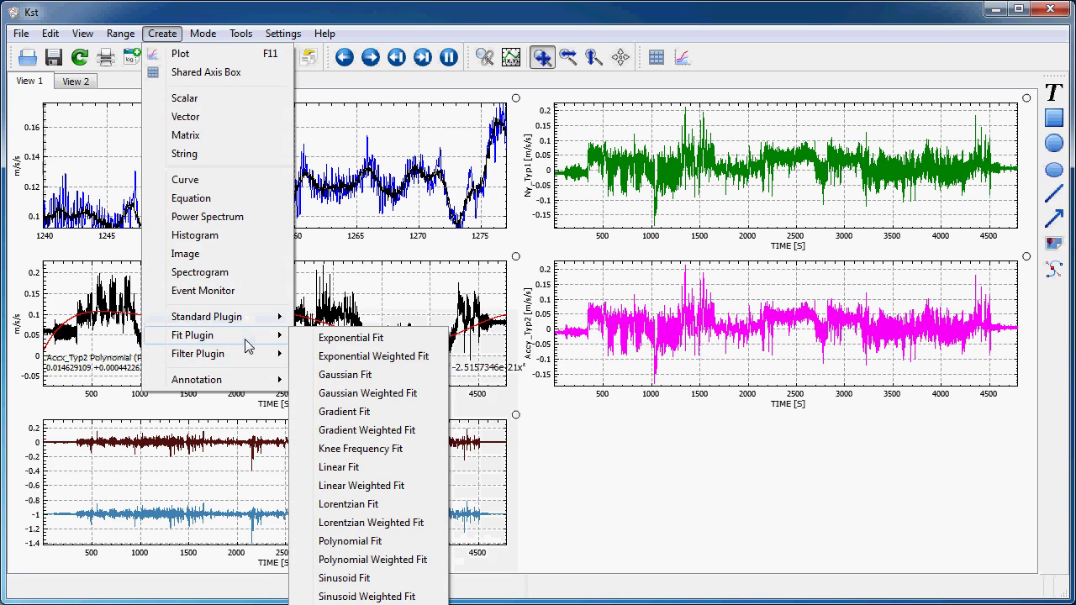